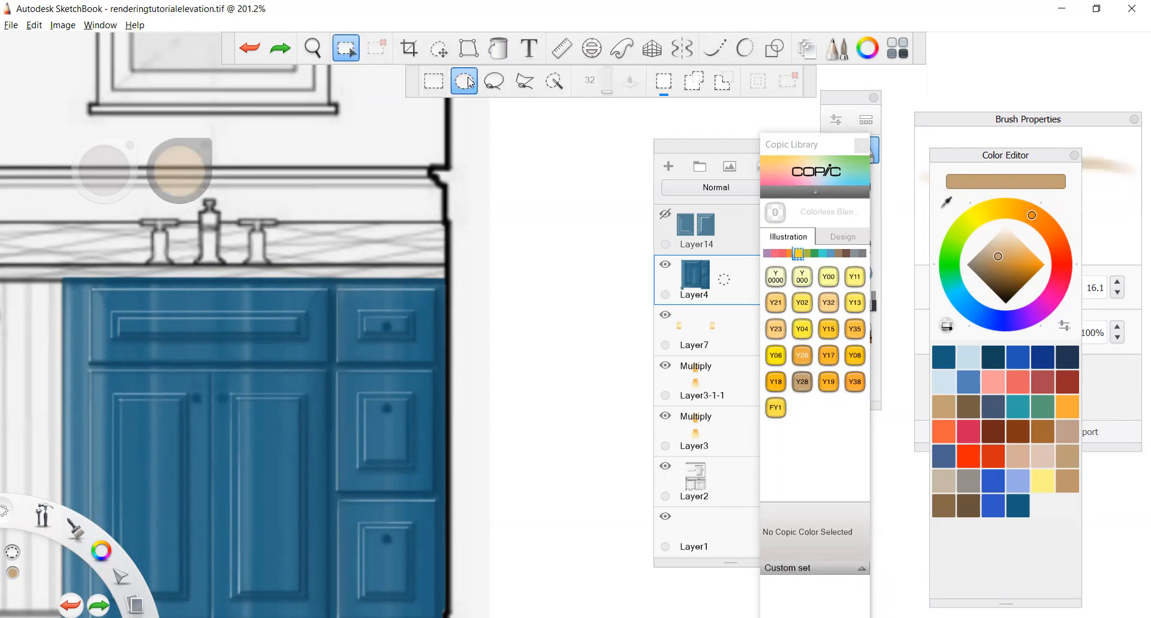
# Make a circular selection around the knob on the upper small drawer of the blue vanity
pyautogui.scroll(5, 384, 324)
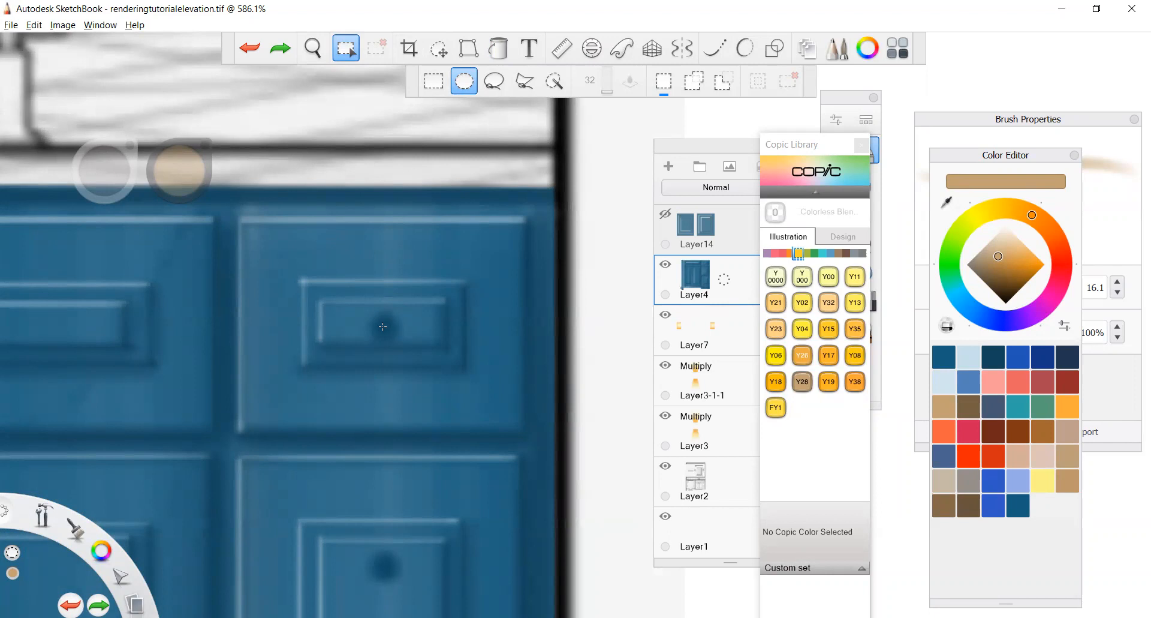
pyautogui.press('shift')
pyautogui.moveTo(386, 325); pyautogui.dragTo(403, 348)
pyautogui.moveTo(404, 346); pyautogui.dragTo(406, 347)
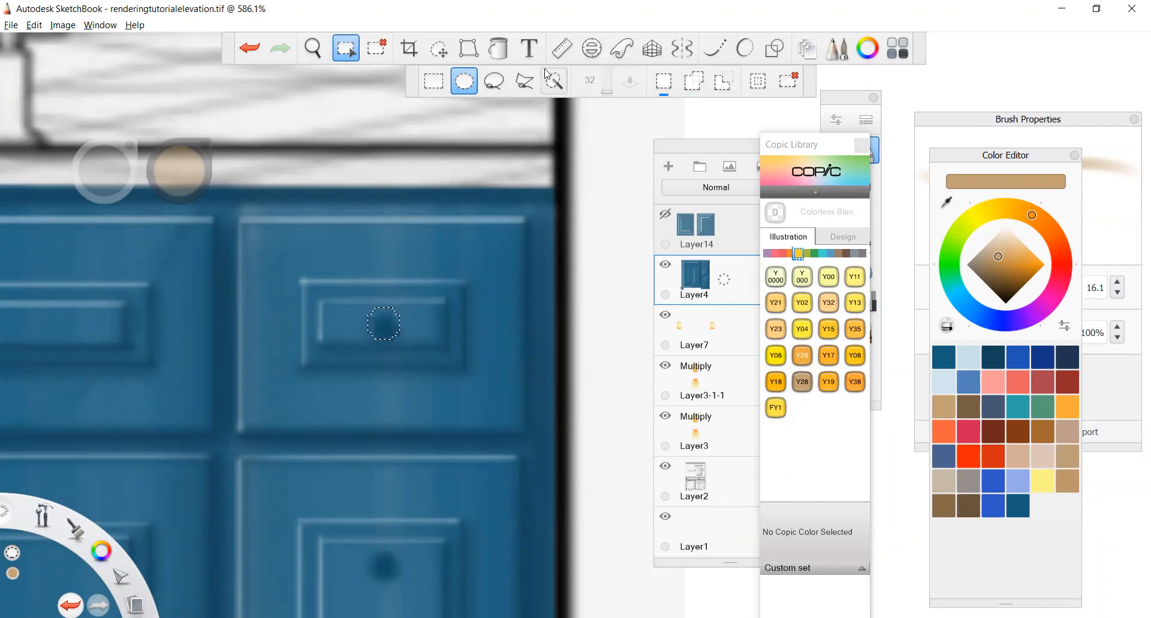
# Activate the radial Flood Fill and choose the Copic colour Y28 Lionet Gold as the fill colour
pyautogui.click(498, 50)
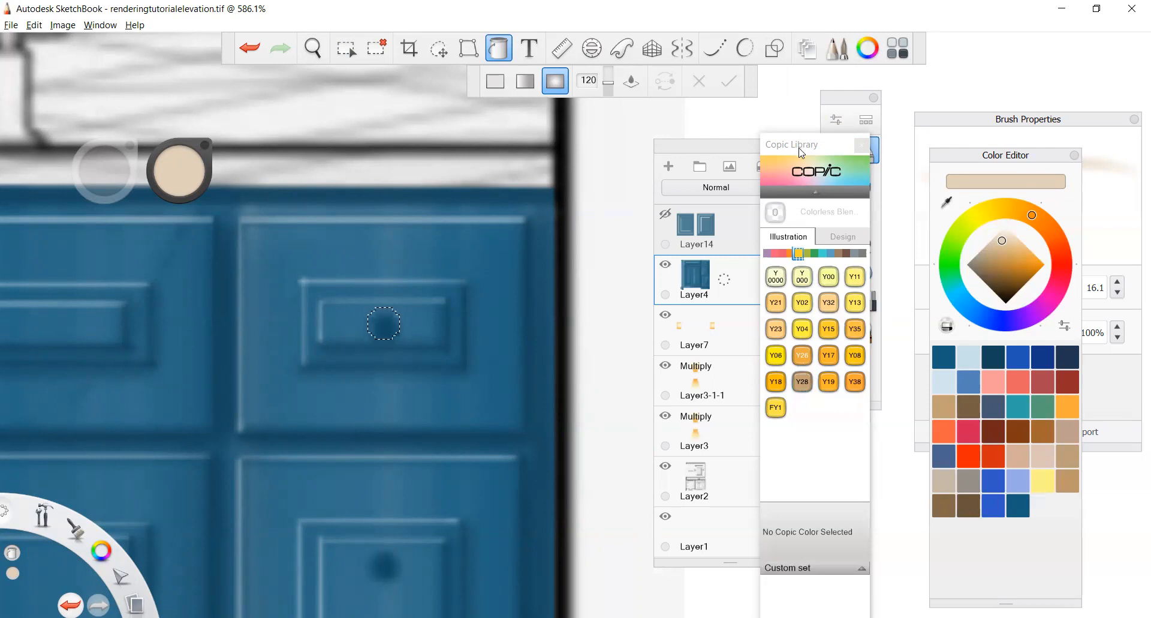
pyautogui.moveTo(823, 139); pyautogui.dragTo(845, 92)
pyautogui.click(824, 335)
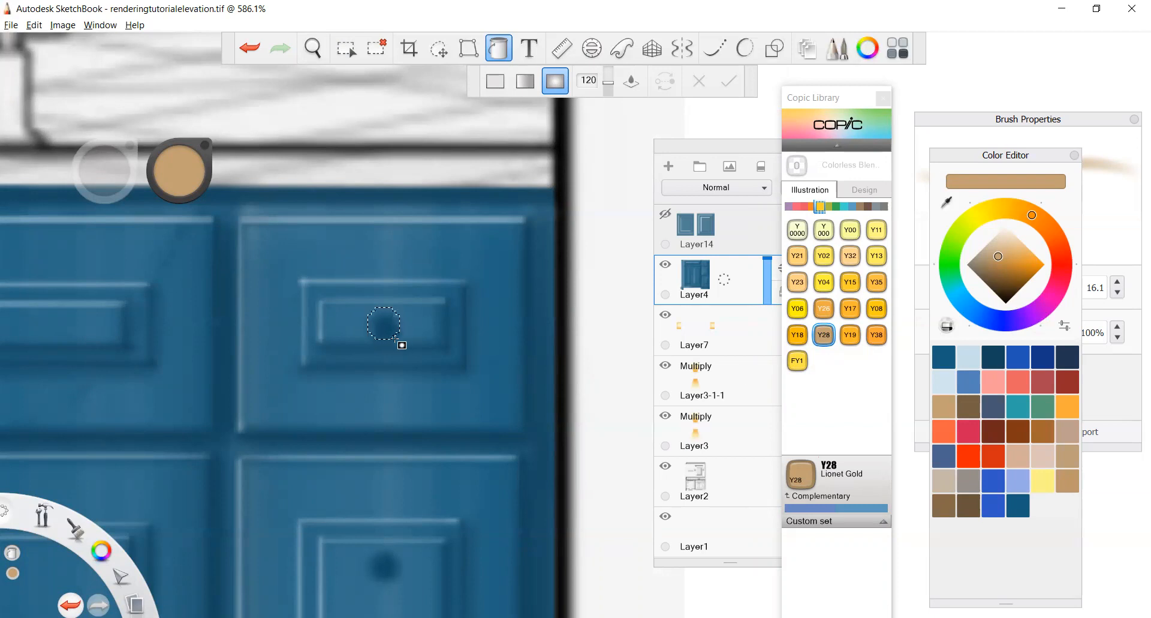
pyautogui.scroll(-3, 391, 330)
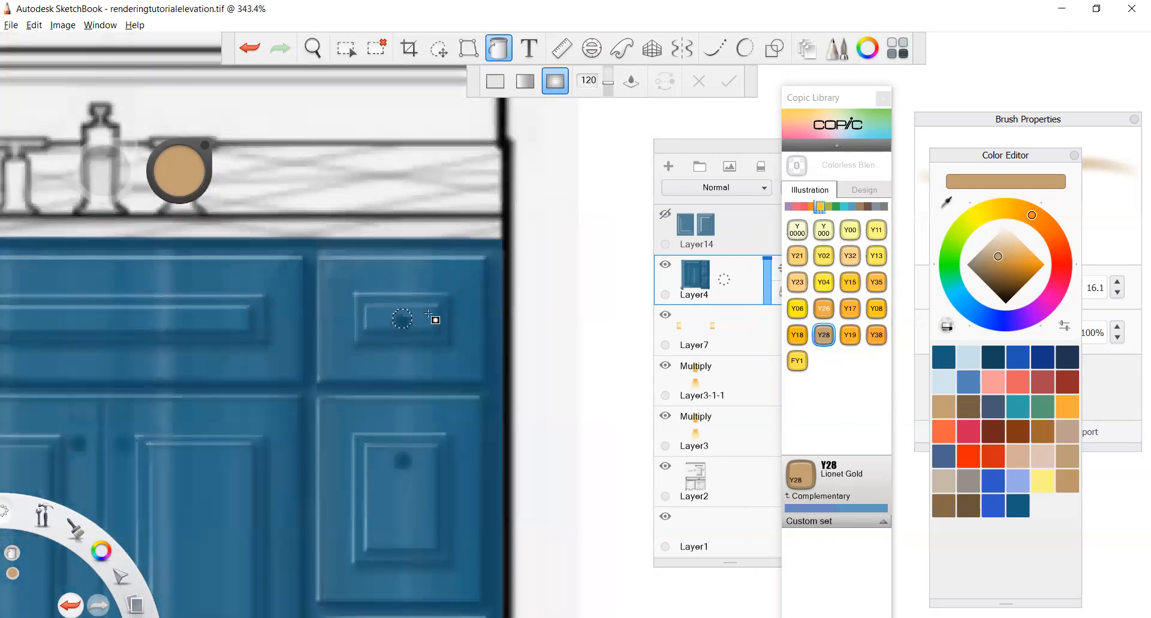
pyautogui.scroll(-1, 403, 384)
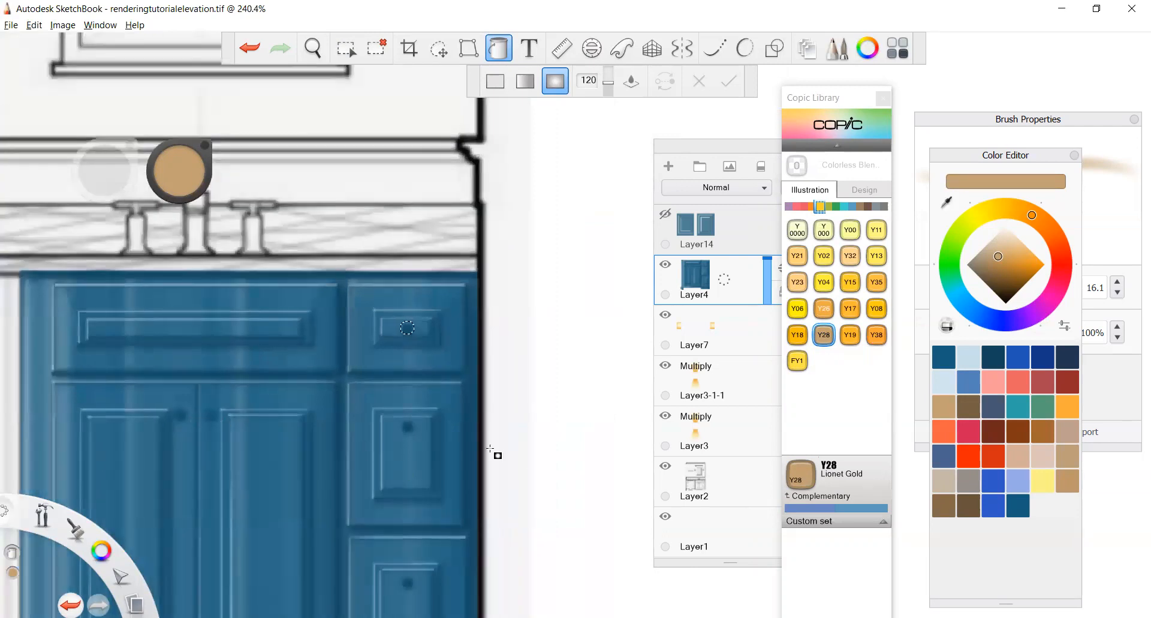
pyautogui.scroll(1, 491, 440)
pyautogui.scroll(1, 393, 304)
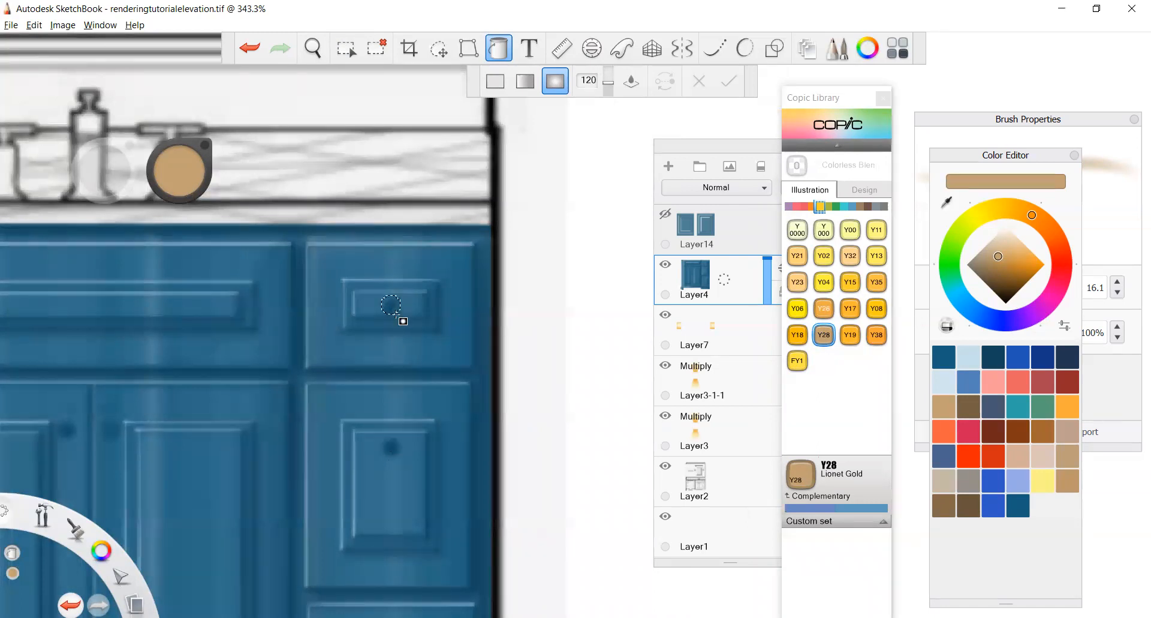
pyautogui.scroll(-3, 442, 282)
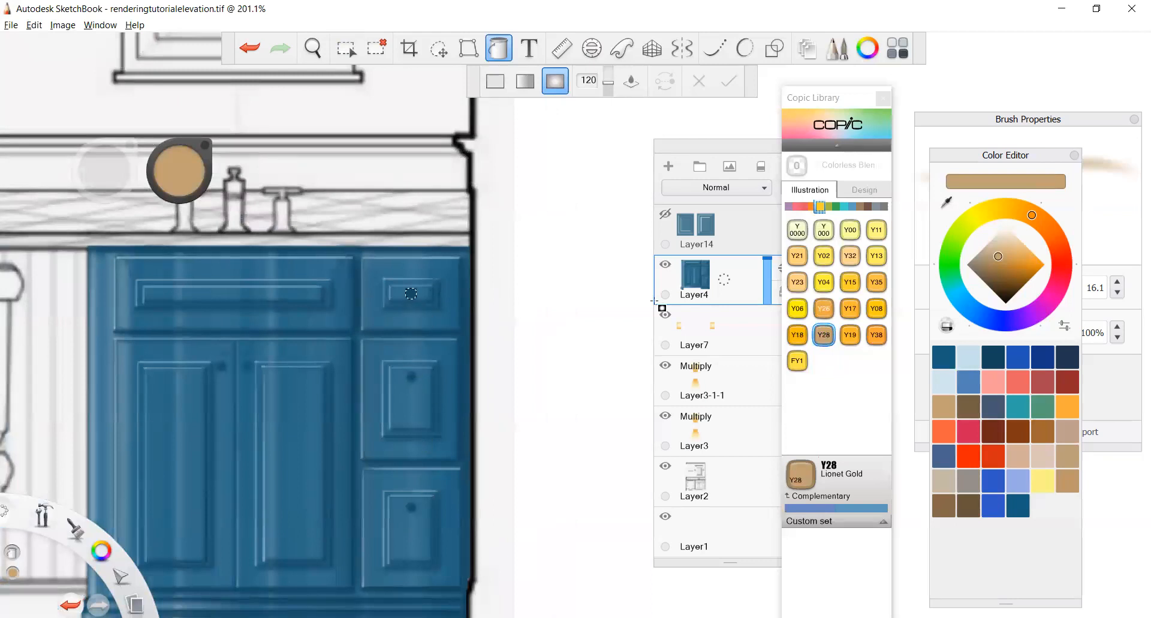
# Add a new layer directly above Layer4 for the knob
pyautogui.scroll(3, 516, 304)
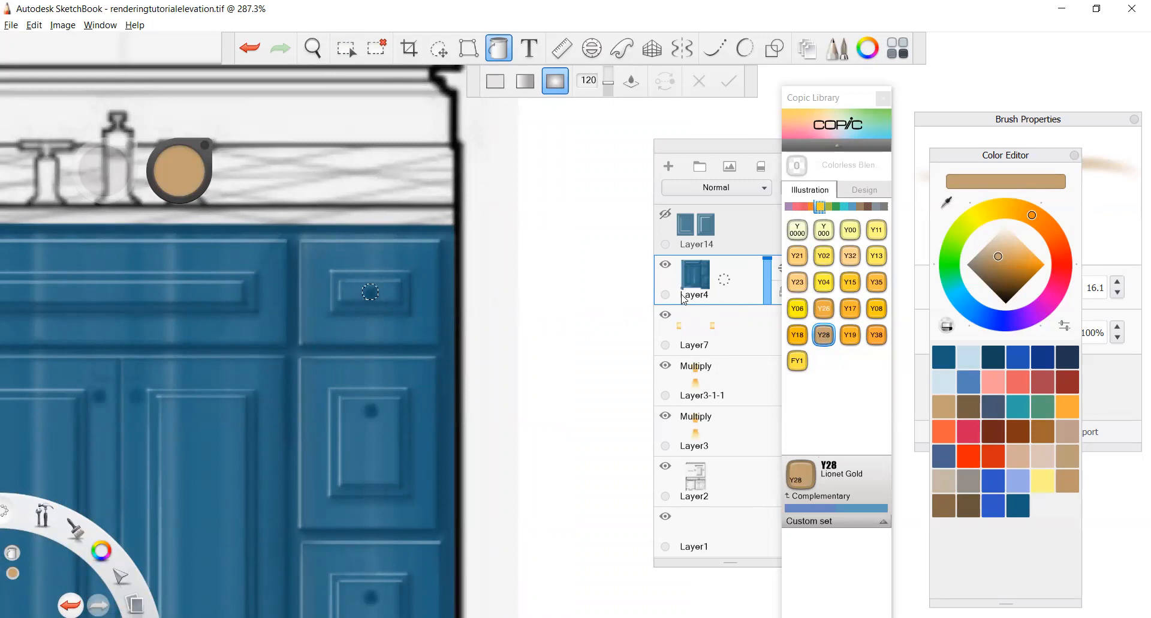
pyautogui.click(727, 284)
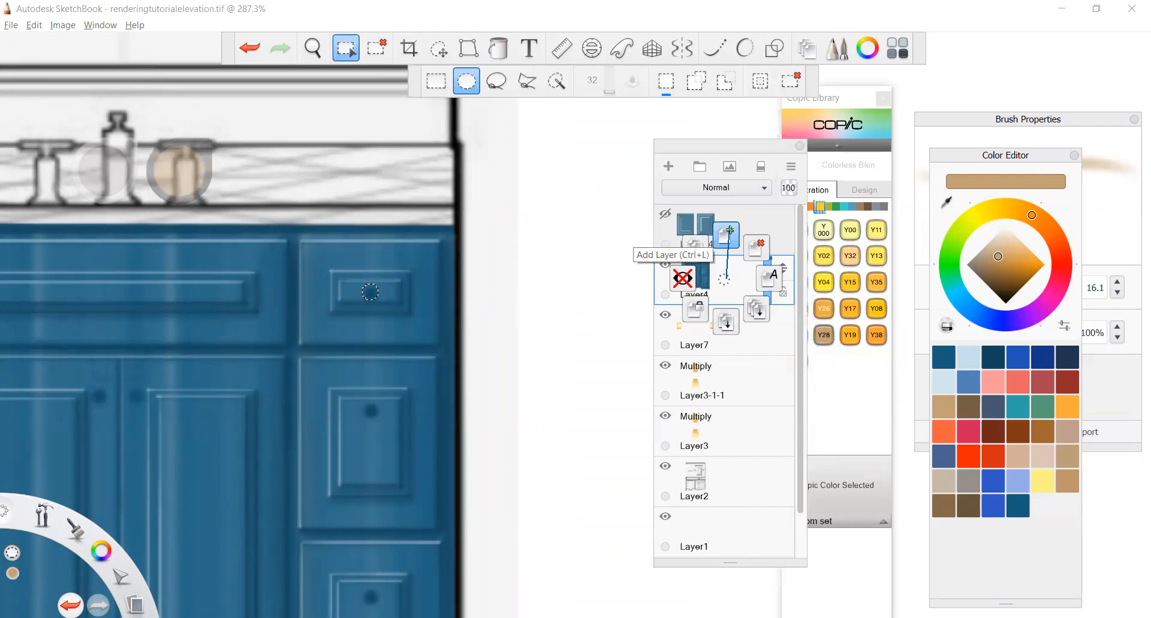
pyautogui.click(730, 230)
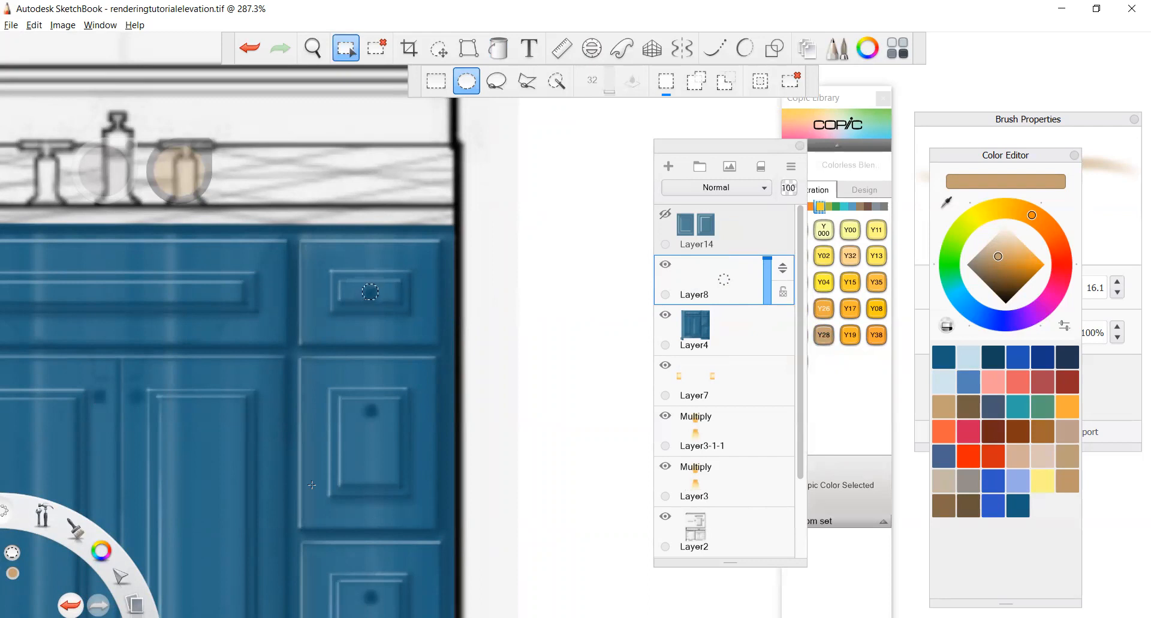
# Fill the circular knob selection with a radial gold-and-white gradient on the new layer using Flood Fill
pyautogui.click(837, 99)
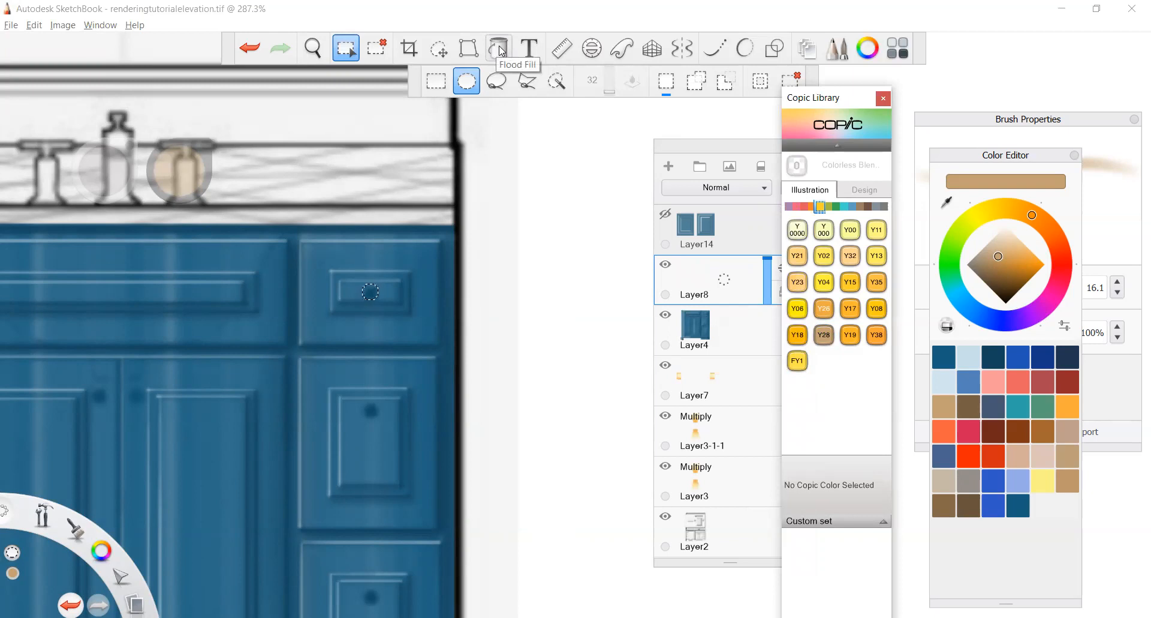
pyautogui.click(503, 51)
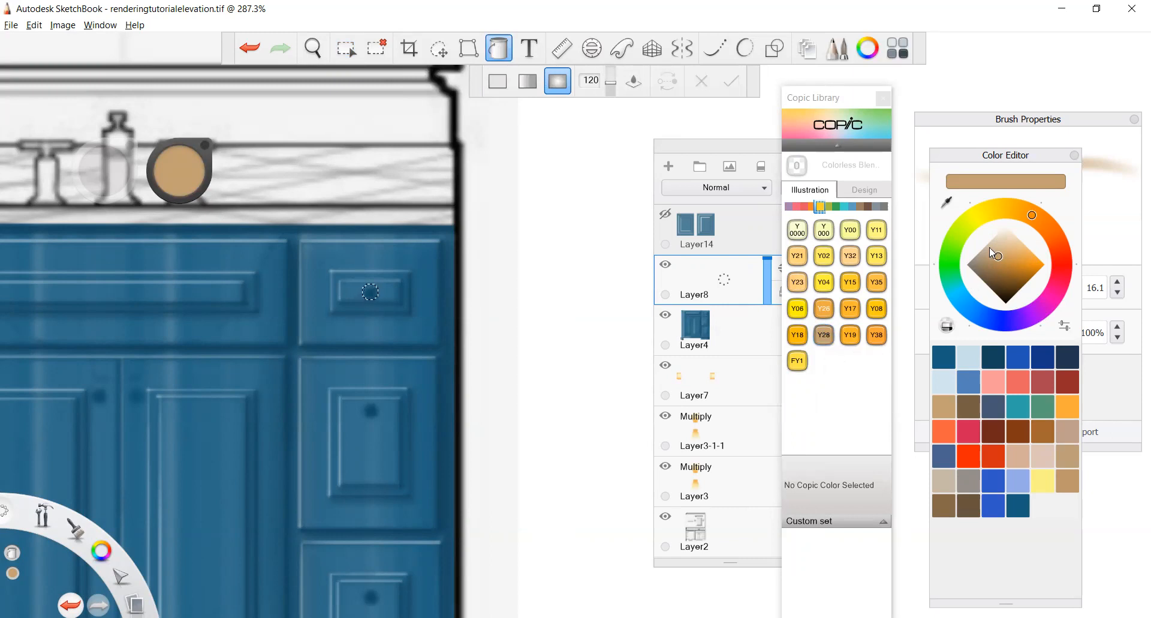
pyautogui.moveTo(1010, 162); pyautogui.dragTo(984, 102)
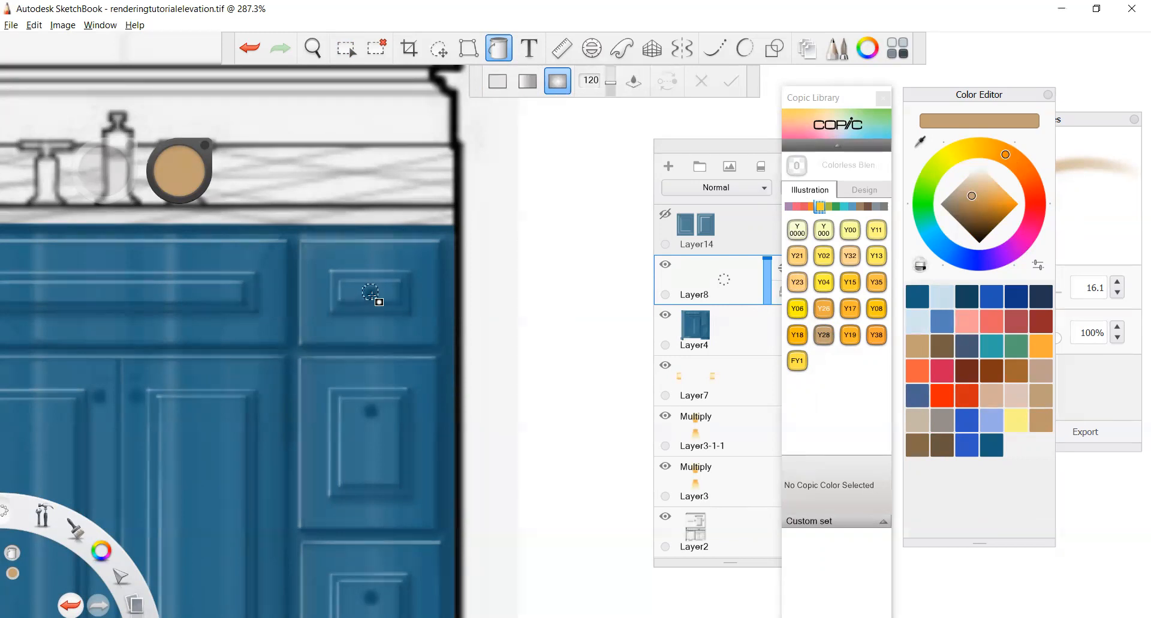
pyautogui.scroll(5, 389, 308)
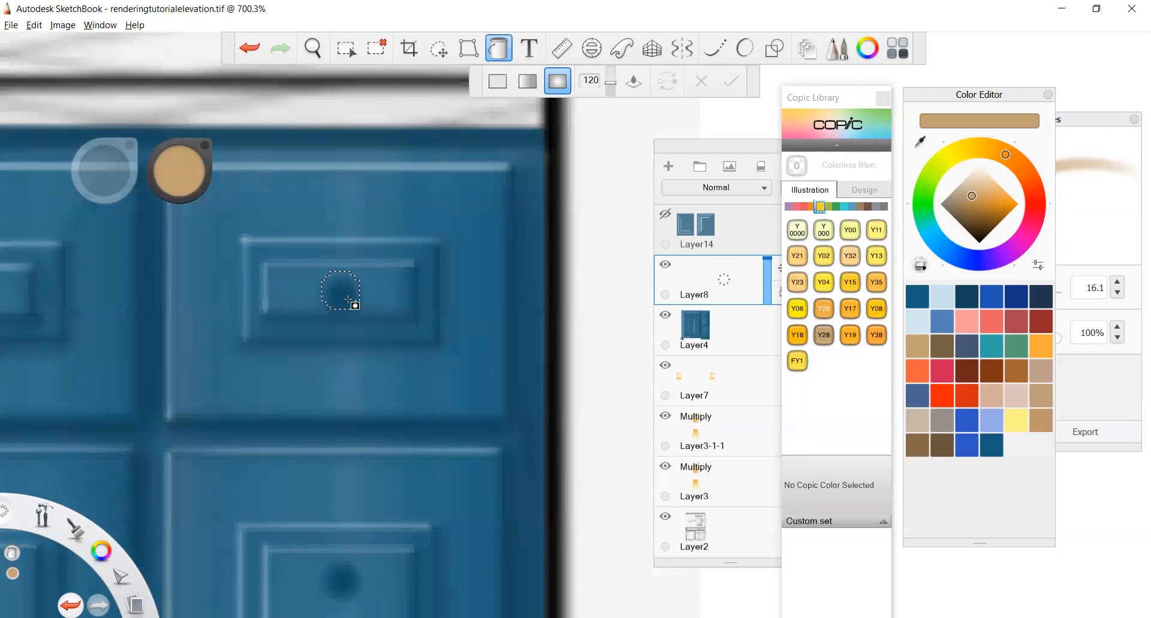
pyautogui.moveTo(327, 263); pyautogui.dragTo(278, 192)
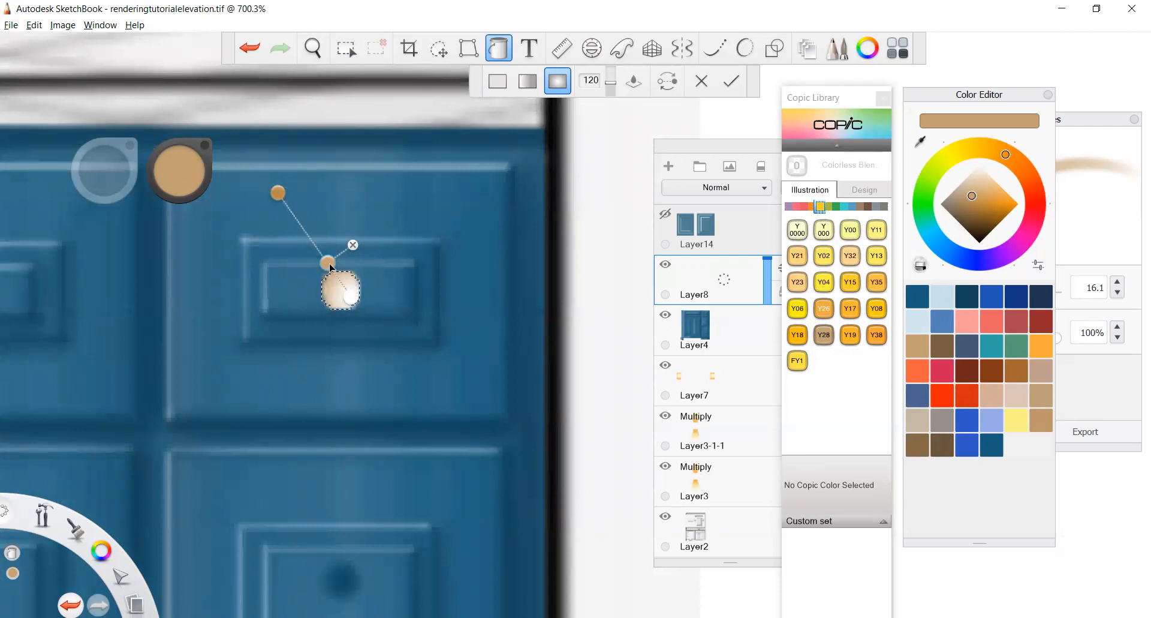
pyautogui.moveTo(326, 262); pyautogui.dragTo(310, 240)
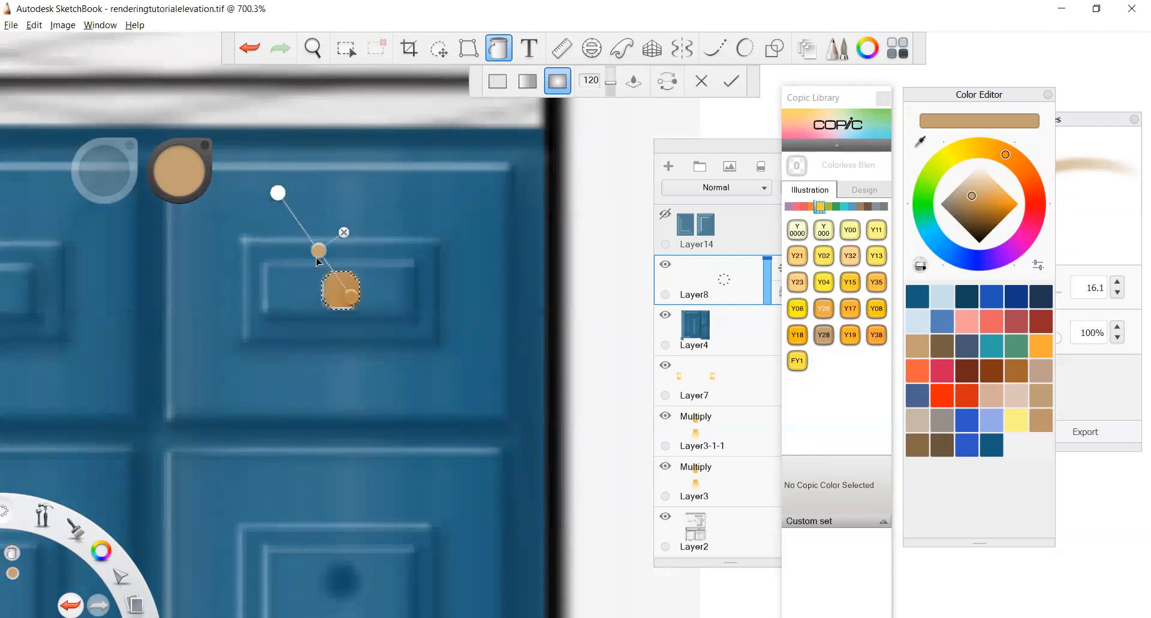
# Rearrange the gradient stops so white sits at the knob's upper-left edge and darker gold at its lower-right edge
pyautogui.click(351, 297)
pyautogui.click(278, 193)
pyautogui.click(351, 297)
pyautogui.moveTo(353, 300)
pyautogui.mouseDown()
pyautogui.moveTo(361, 316)
pyautogui.moveTo(350, 302)
pyautogui.mouseUp()
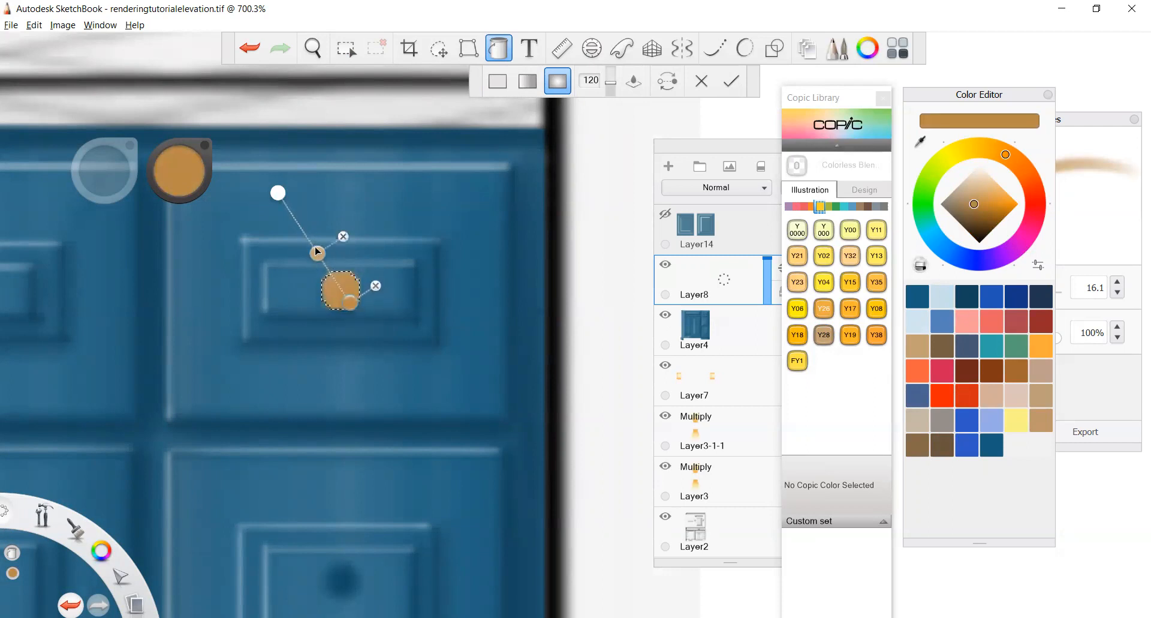
pyautogui.moveTo(318, 253); pyautogui.dragTo(346, 286)
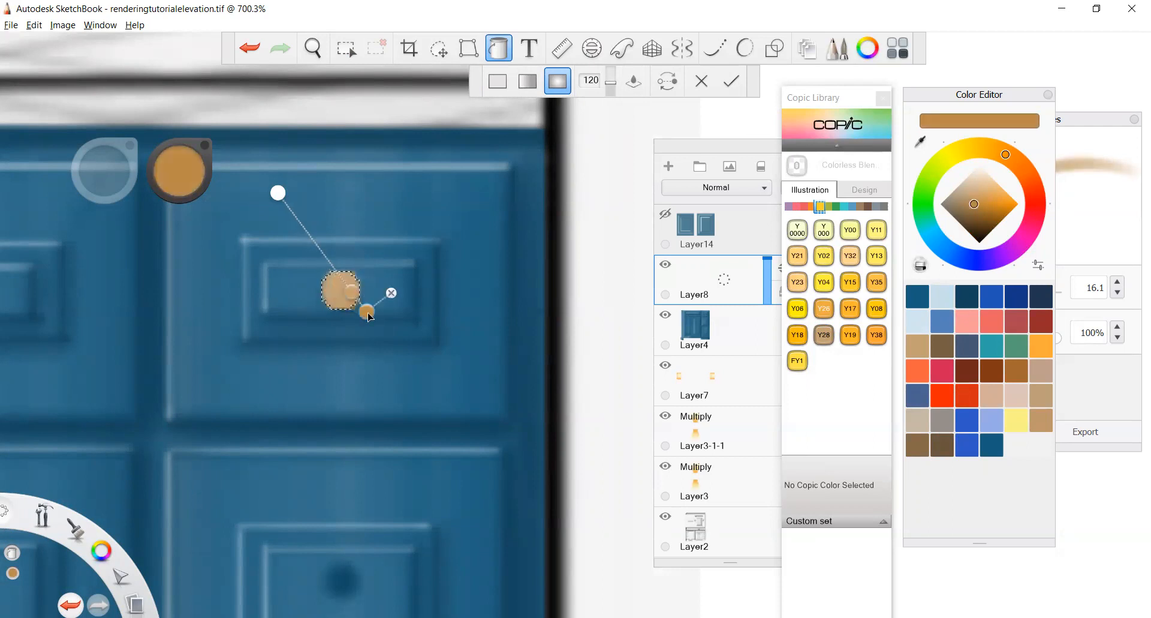
pyautogui.click(277, 193)
pyautogui.moveTo(277, 193); pyautogui.dragTo(333, 274)
# Fine-tune the white, mid-gold and dark-gold gradient stops to balance the highlight inside the knob
pyautogui.scroll(4, 332, 279)
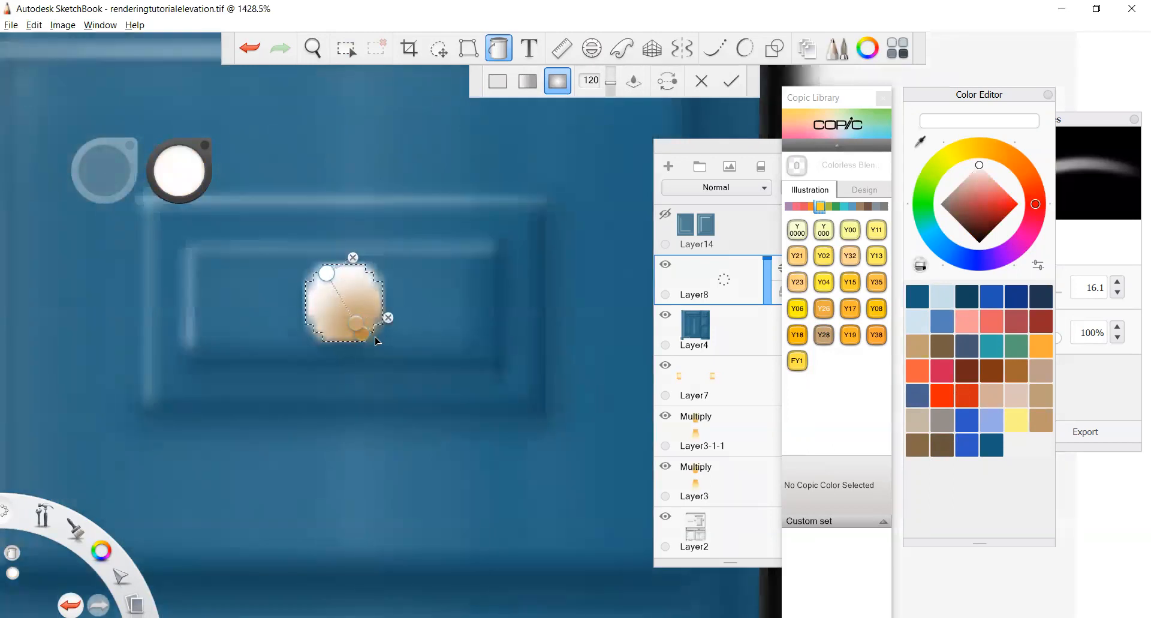
pyautogui.moveTo(357, 327); pyautogui.dragTo(348, 312)
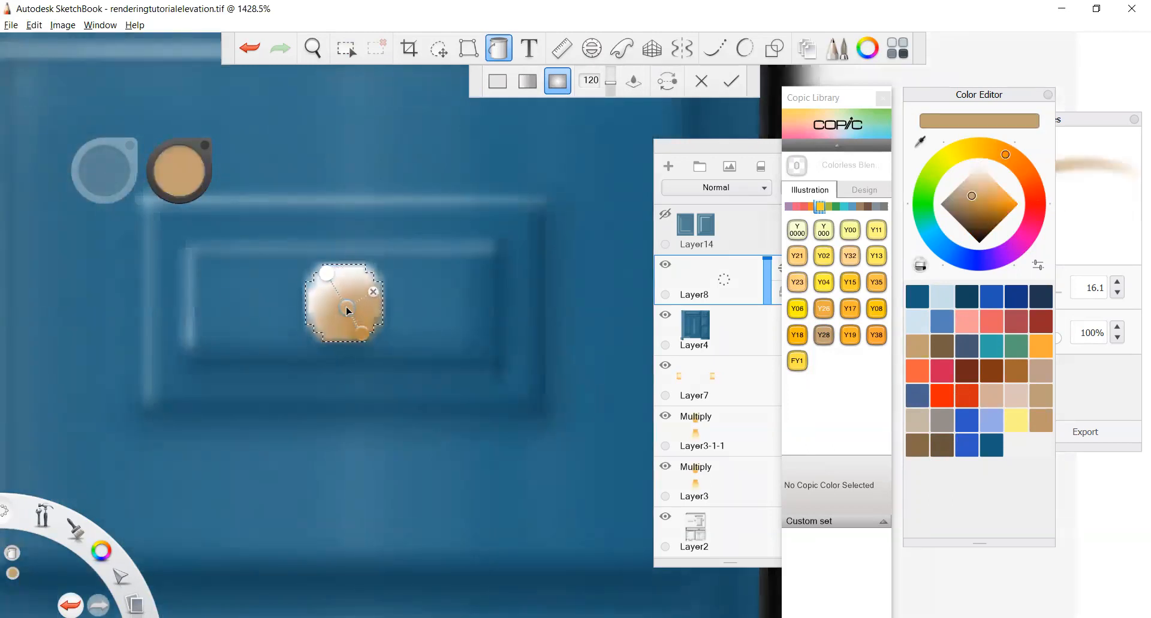
pyautogui.click(363, 336)
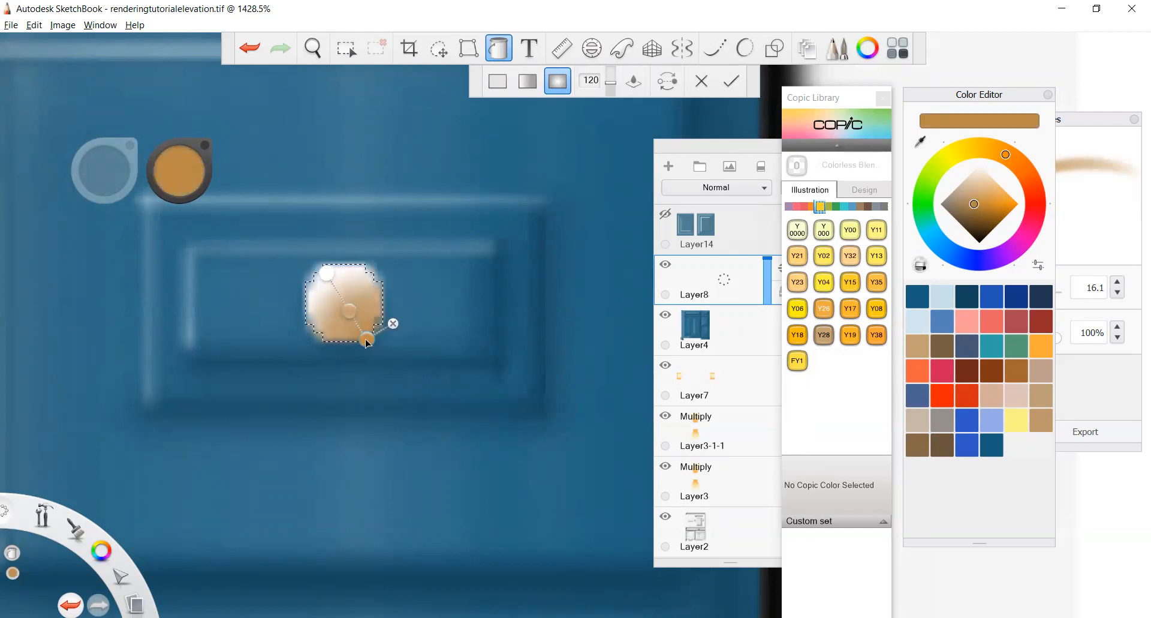
pyautogui.moveTo(324, 278); pyautogui.dragTo(331, 283)
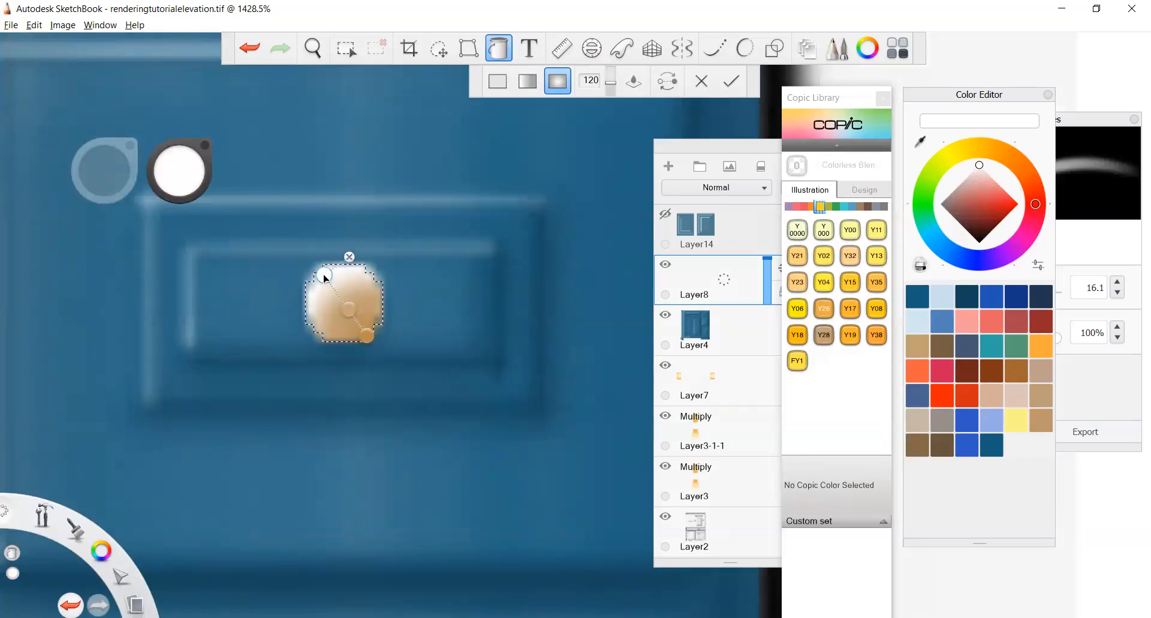
pyautogui.moveTo(348, 311); pyautogui.dragTo(339, 300)
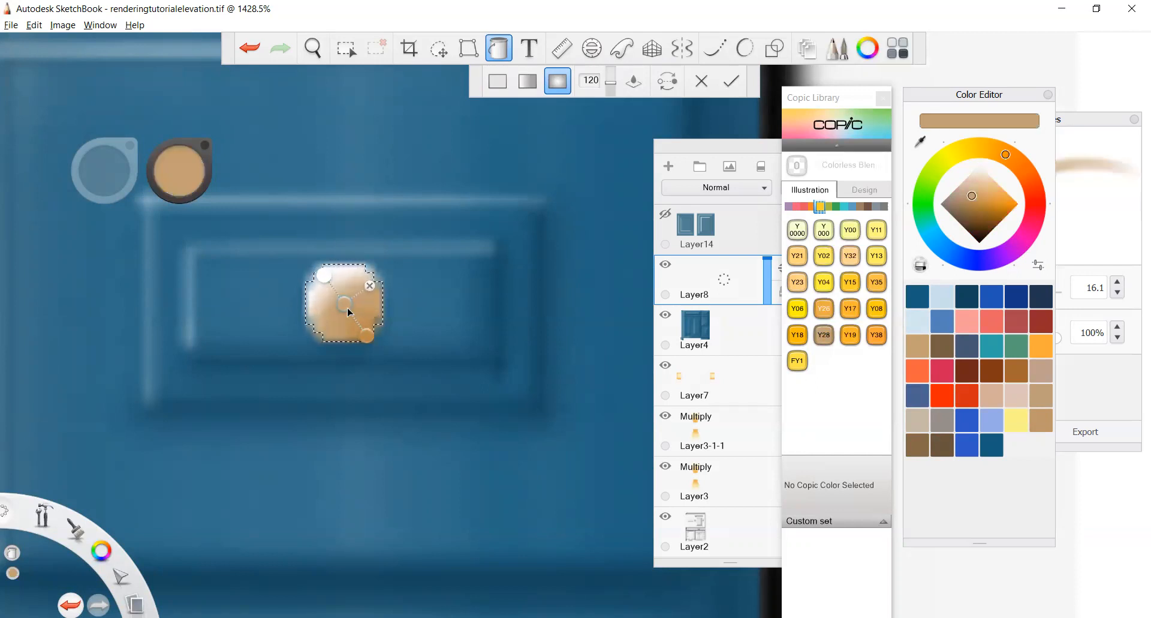
# Recolour the gradient stop at the knob's lower-right edge to dark brown
pyautogui.click(367, 336)
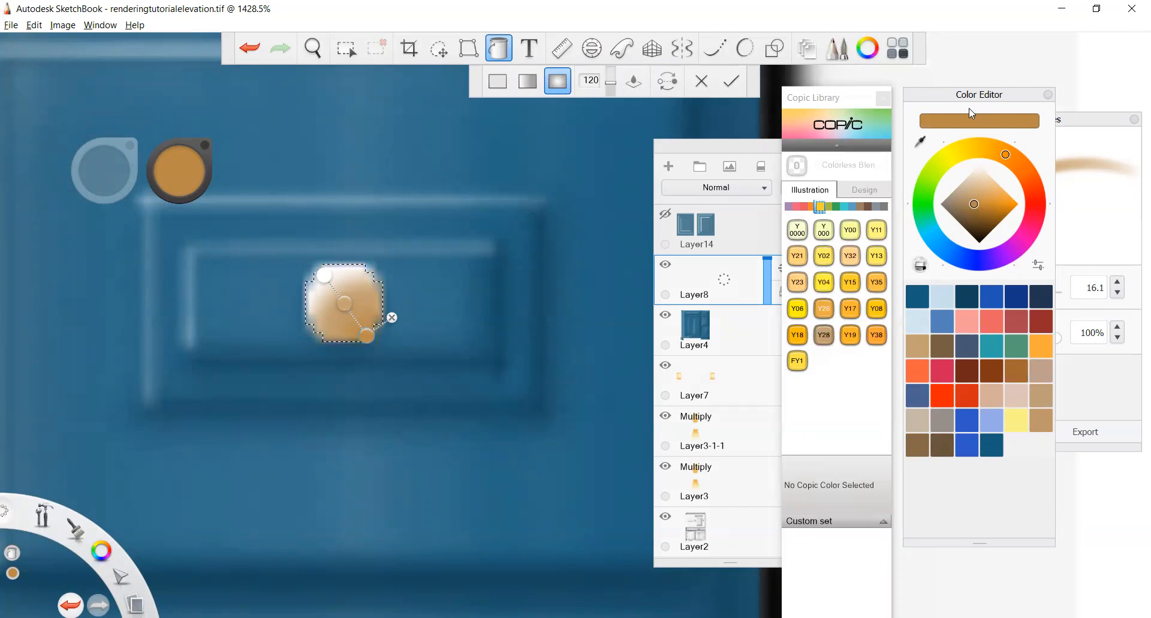
pyautogui.moveTo(976, 209); pyautogui.dragTo(972, 220)
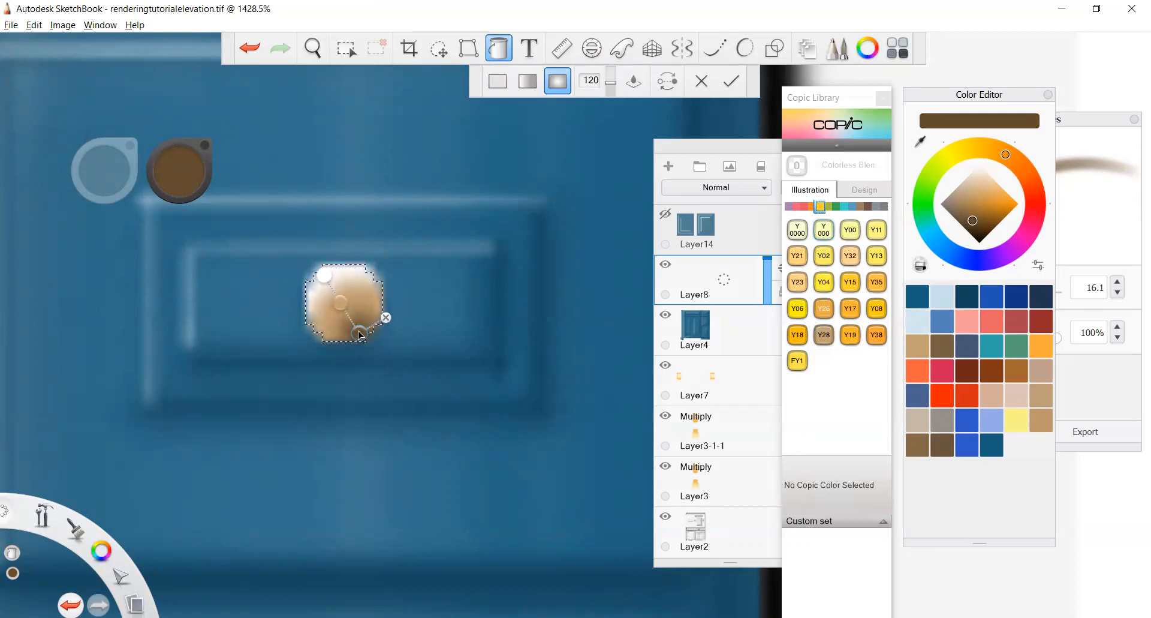
pyautogui.scroll(-3, 414, 280)
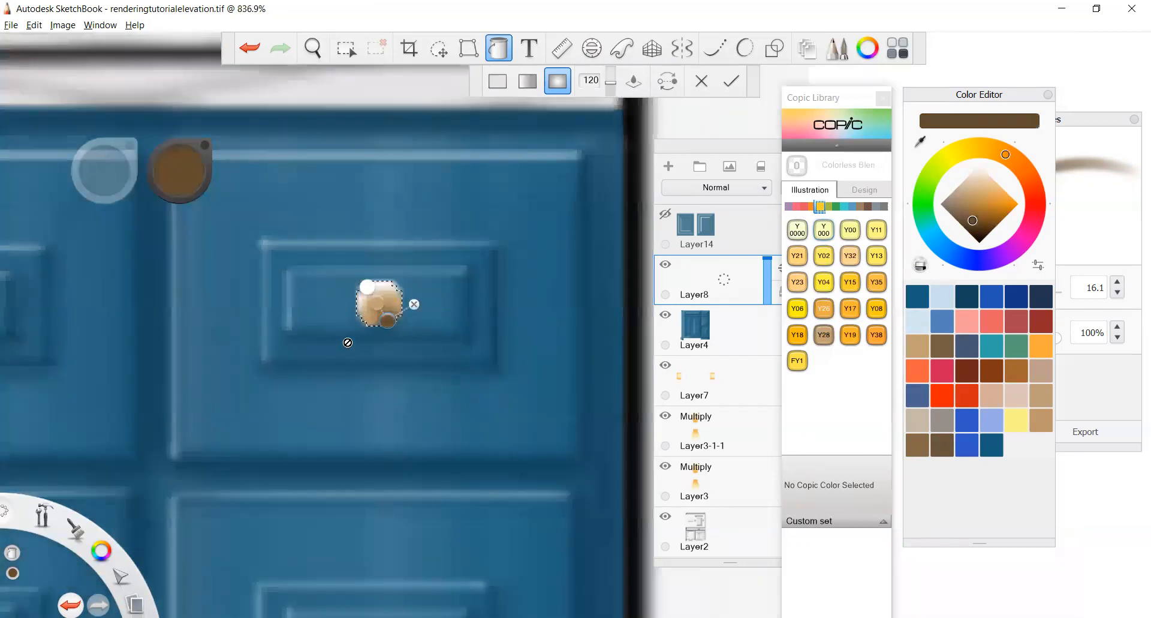
# Shift the gradient stops outward along the knob's diagonal and remove the dark brown stop
pyautogui.click(367, 286)
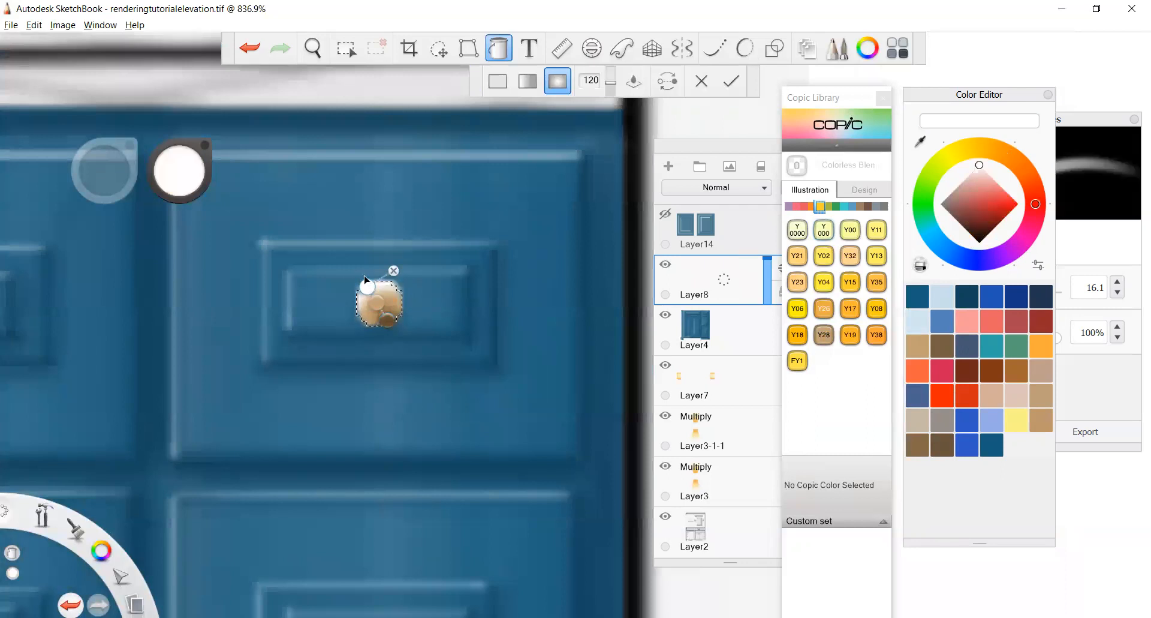
pyautogui.click(381, 307)
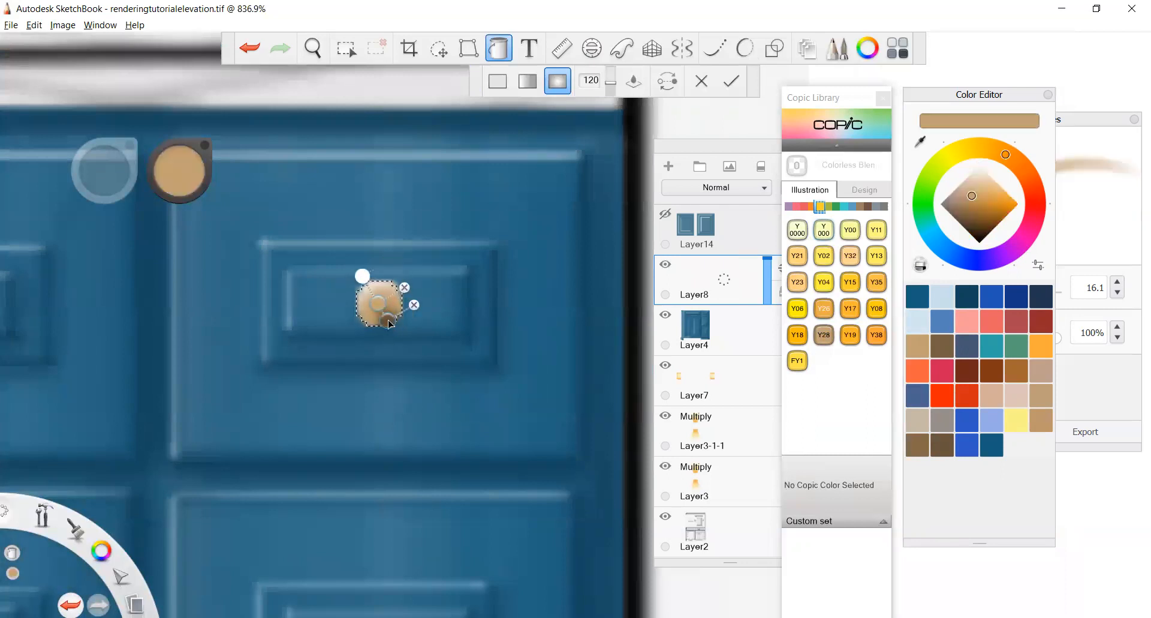
pyautogui.moveTo(388, 324); pyautogui.dragTo(390, 335)
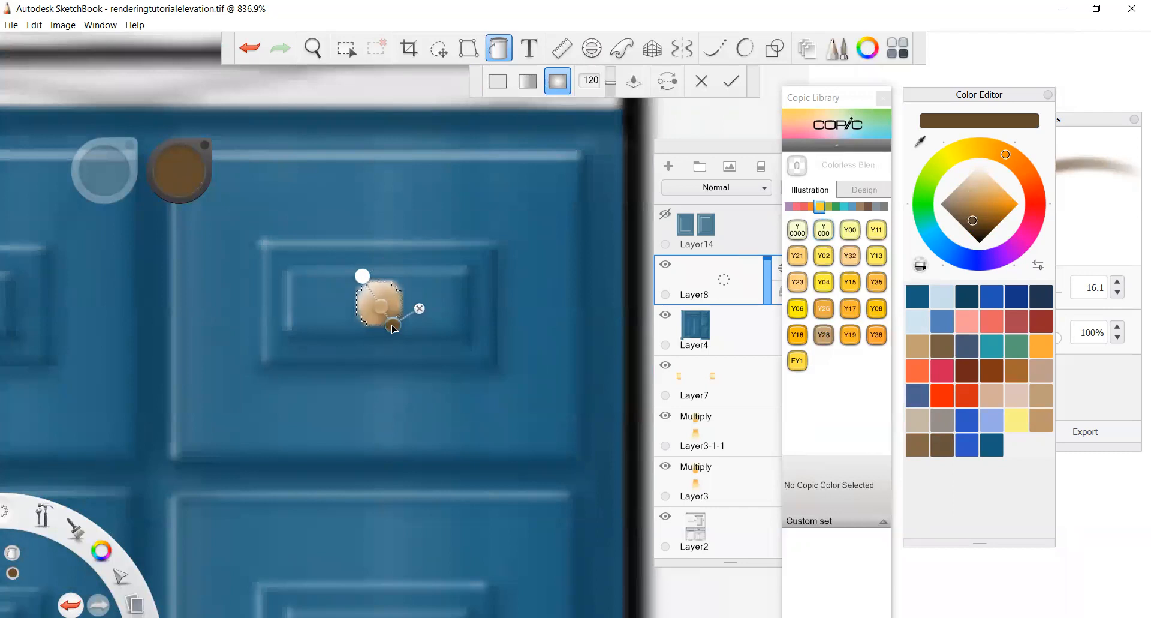
pyautogui.moveTo(400, 346); pyautogui.dragTo(402, 343)
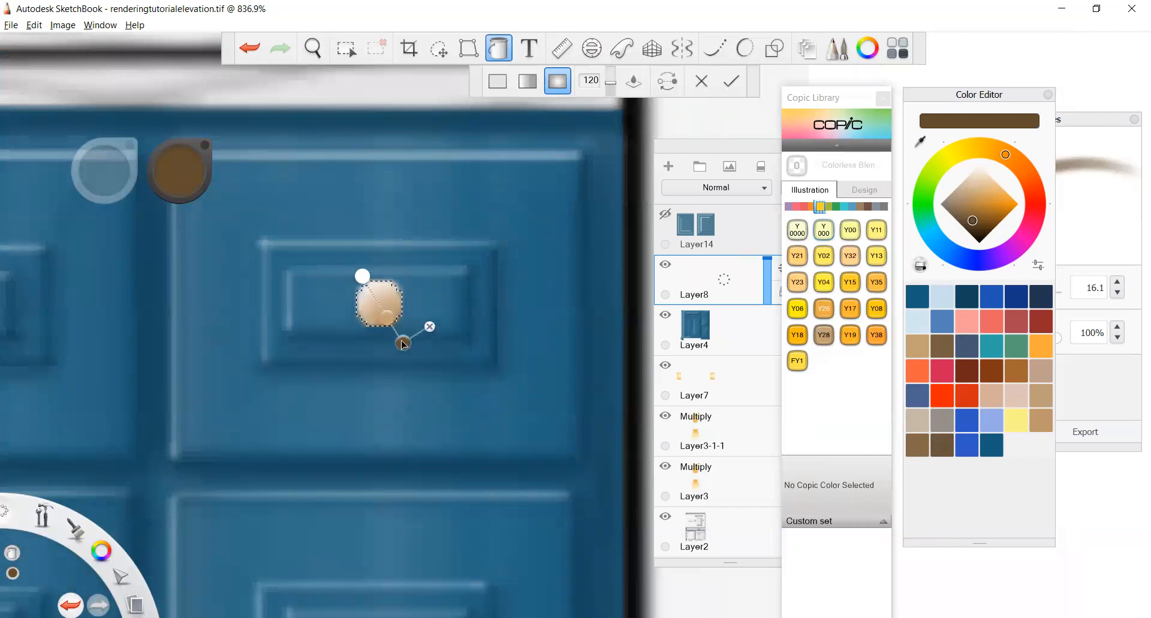
pyautogui.click(429, 321)
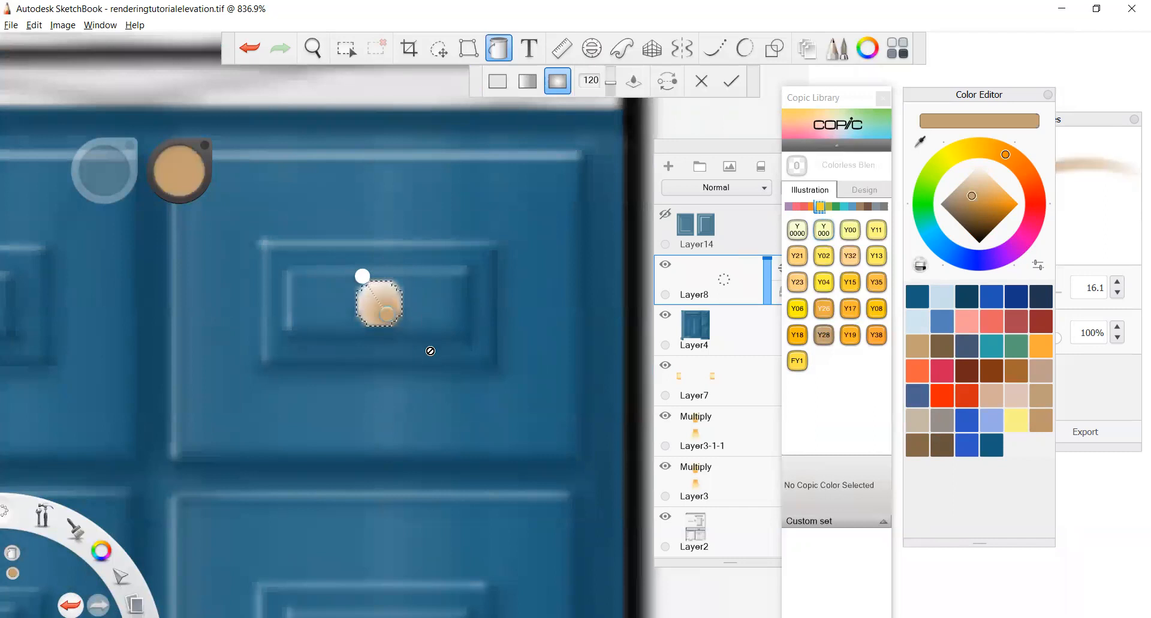
# Move the white stop well outside the knob's upper-left edge and the gold stop to its lower-right edge
pyautogui.click(363, 276)
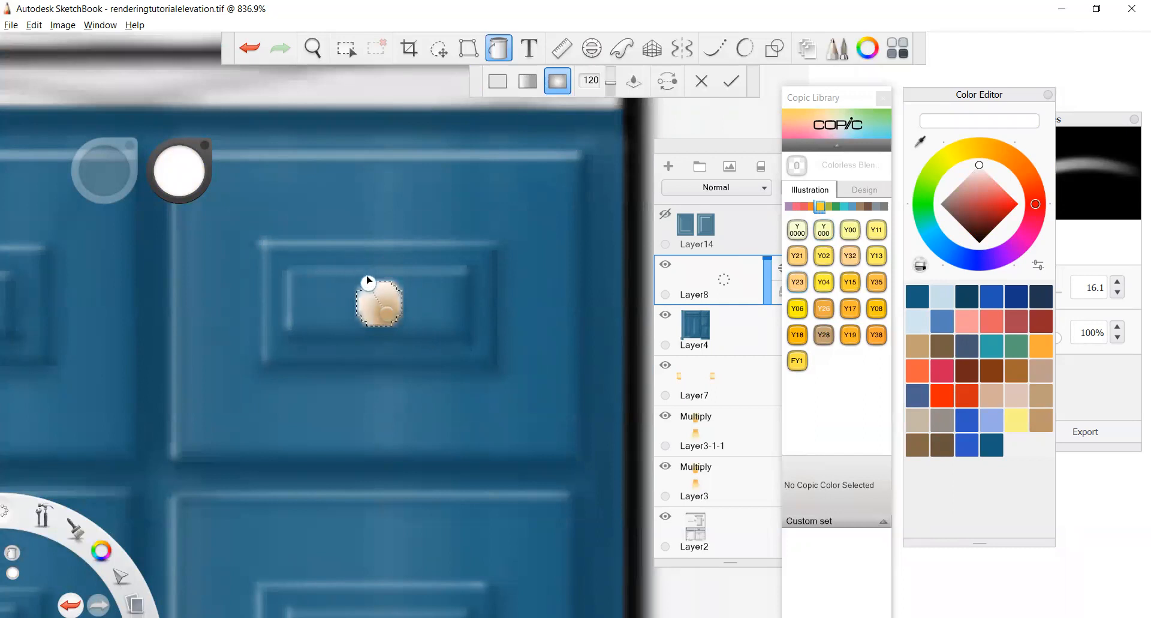
pyautogui.click(386, 320)
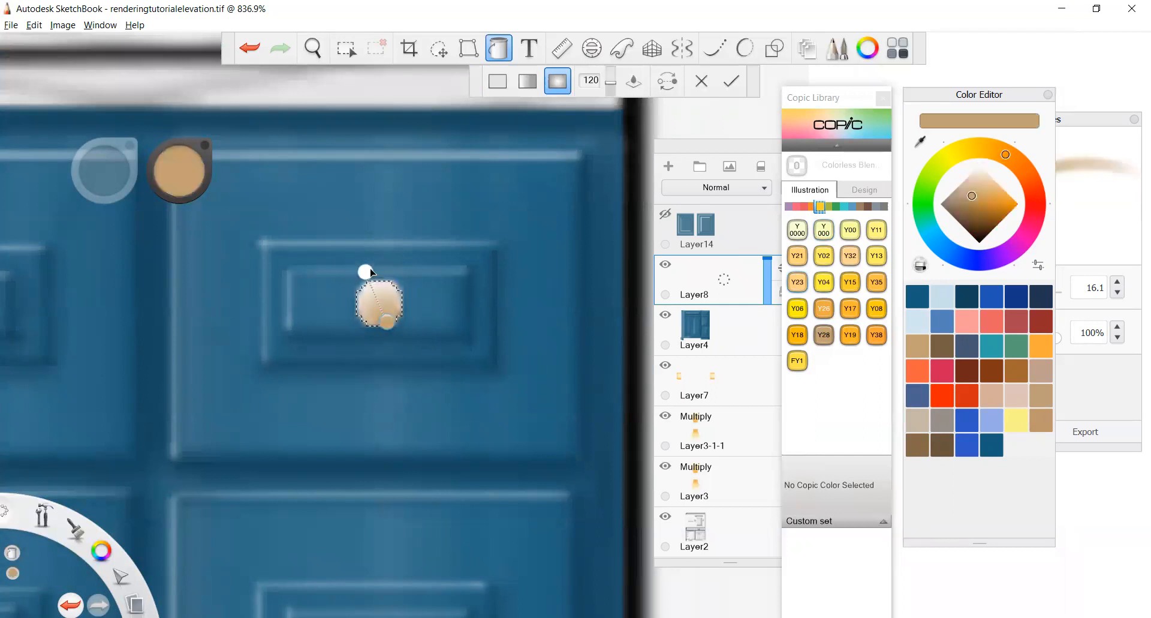
pyautogui.moveTo(363, 270); pyautogui.dragTo(342, 240)
pyautogui.moveTo(387, 323); pyautogui.dragTo(394, 310)
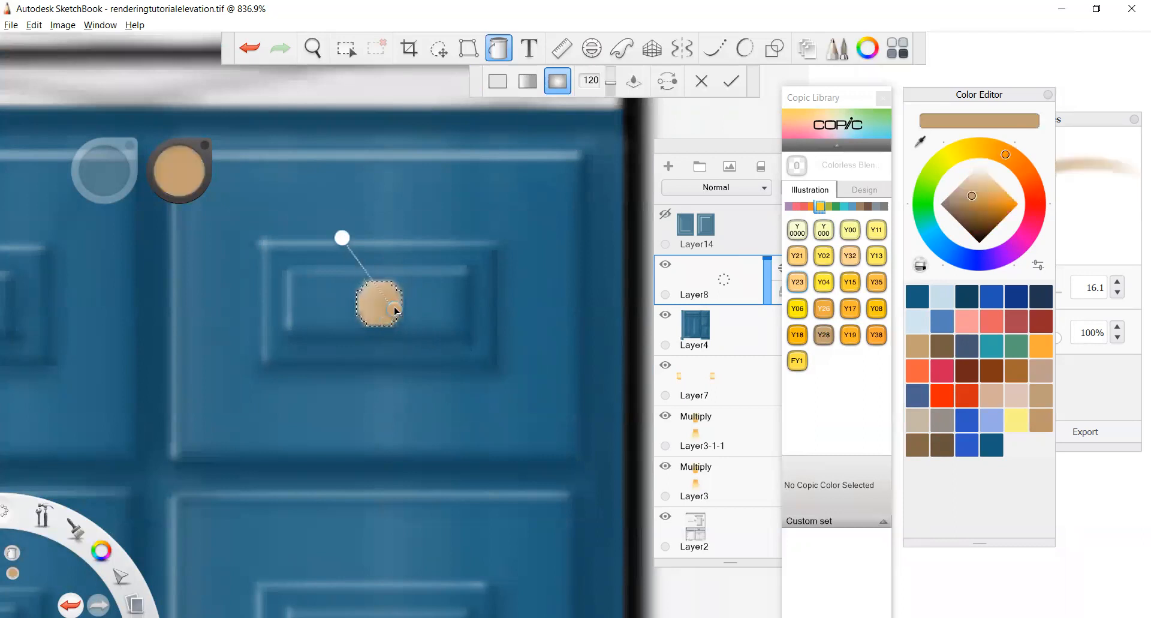
# Bring the white gradient stop close to the knob's upper-left edge, shift the gold stop to its lower-right edge, and apply the fill
pyautogui.moveTo(342, 237); pyautogui.dragTo(364, 276)
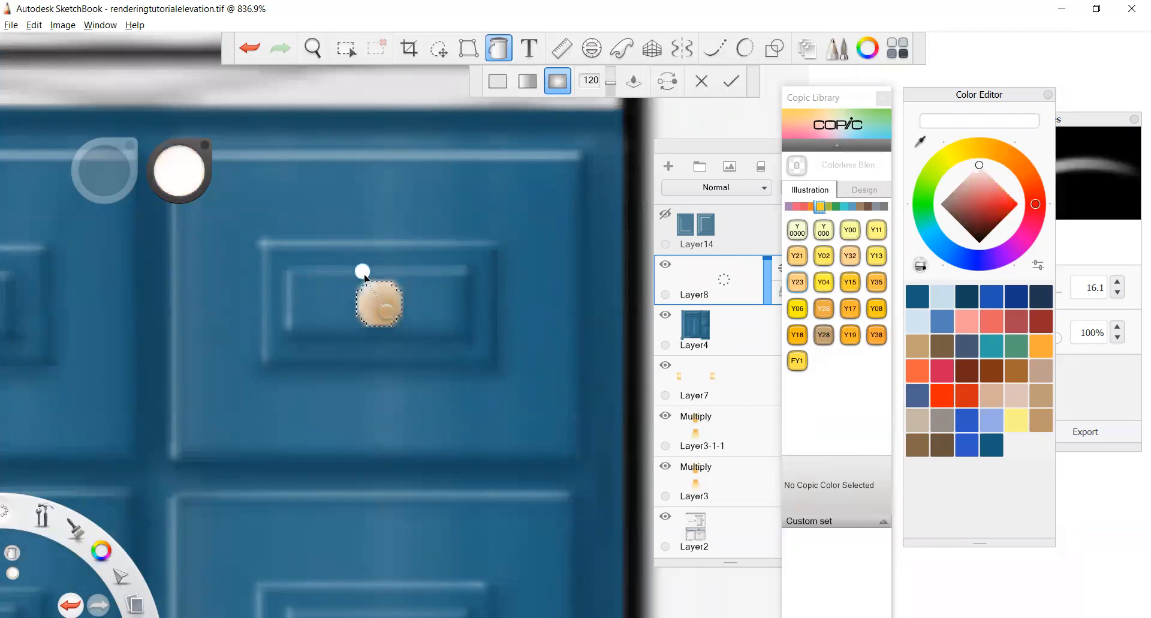
pyautogui.click(386, 317)
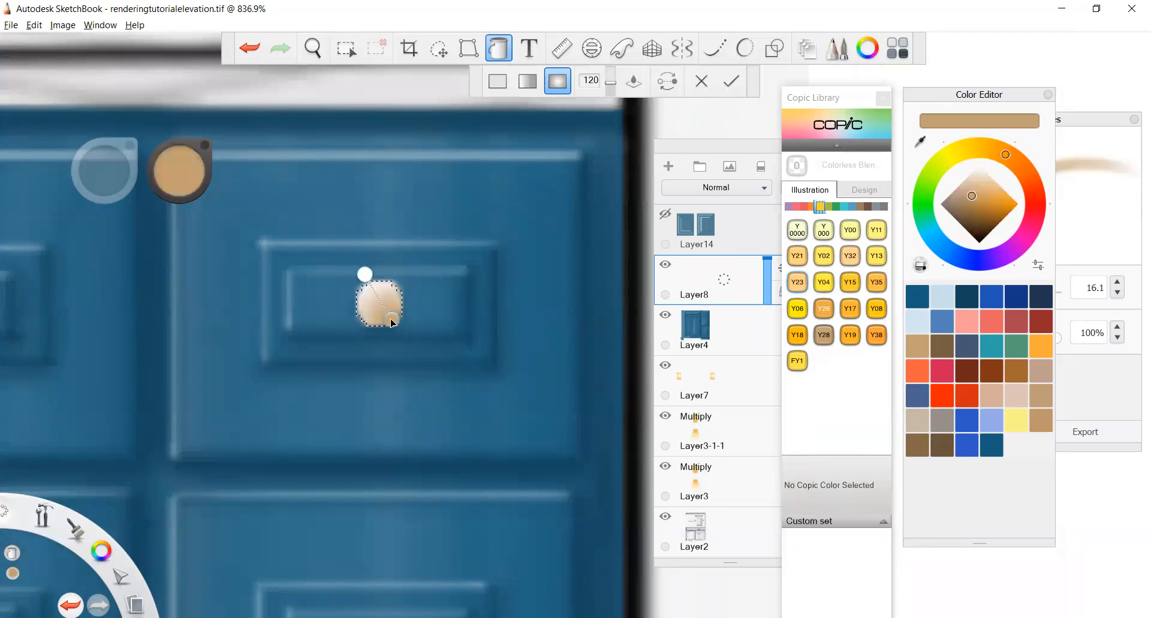
pyautogui.scroll(2, 394, 317)
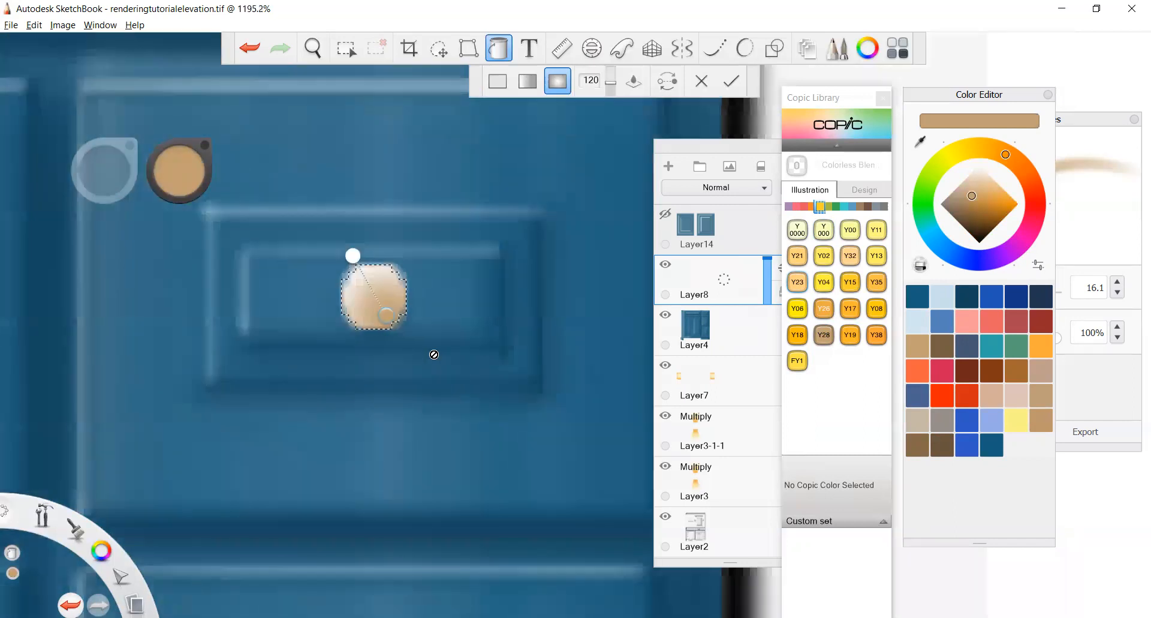
pyautogui.scroll(-1, 436, 356)
pyautogui.scroll(-1, 504, 374)
pyautogui.scroll(-3, 504, 375)
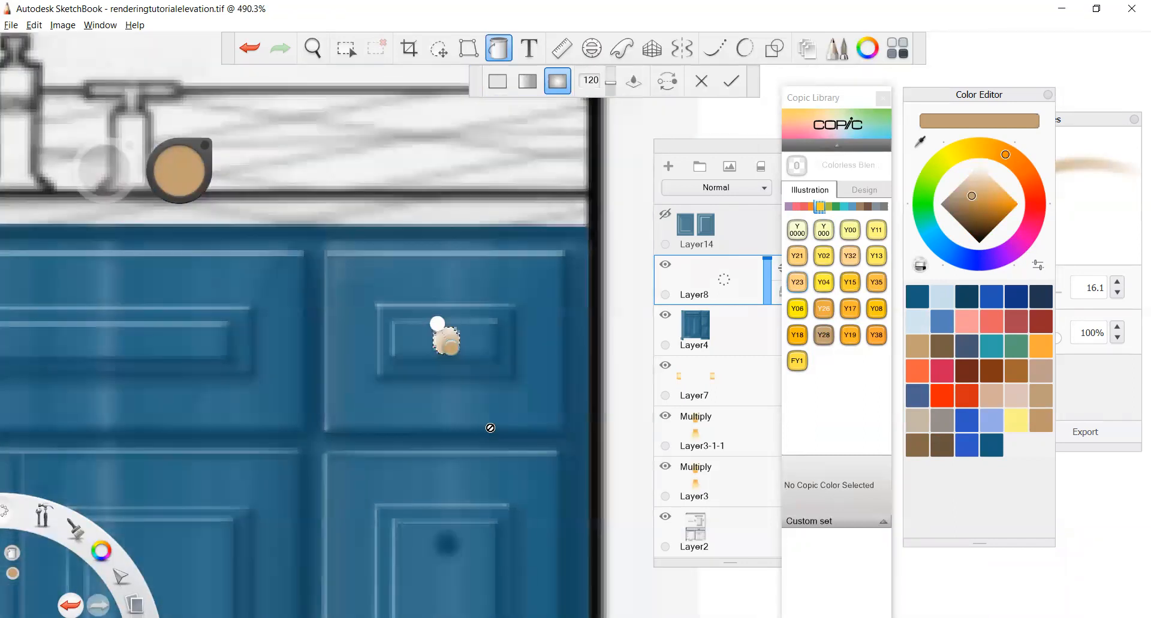
pyautogui.click(732, 83)
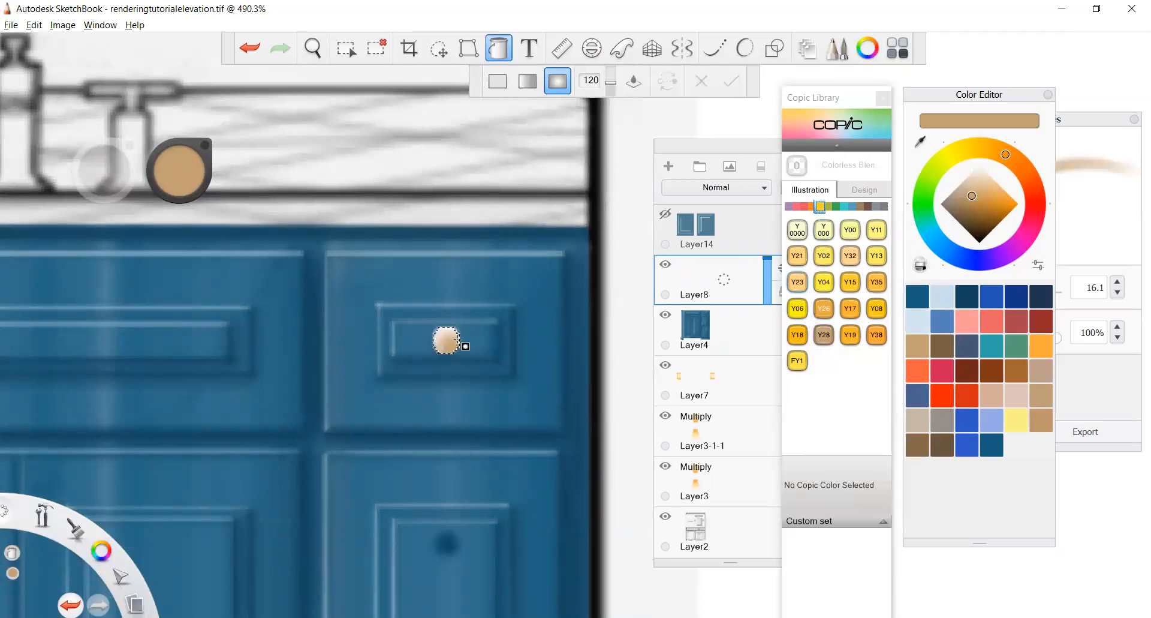
# Leave the Flood Fill tool for the Airbrush and rearrange the palettes so the Brush Properties are fully accessible
pyautogui.scroll(3, 464, 344)
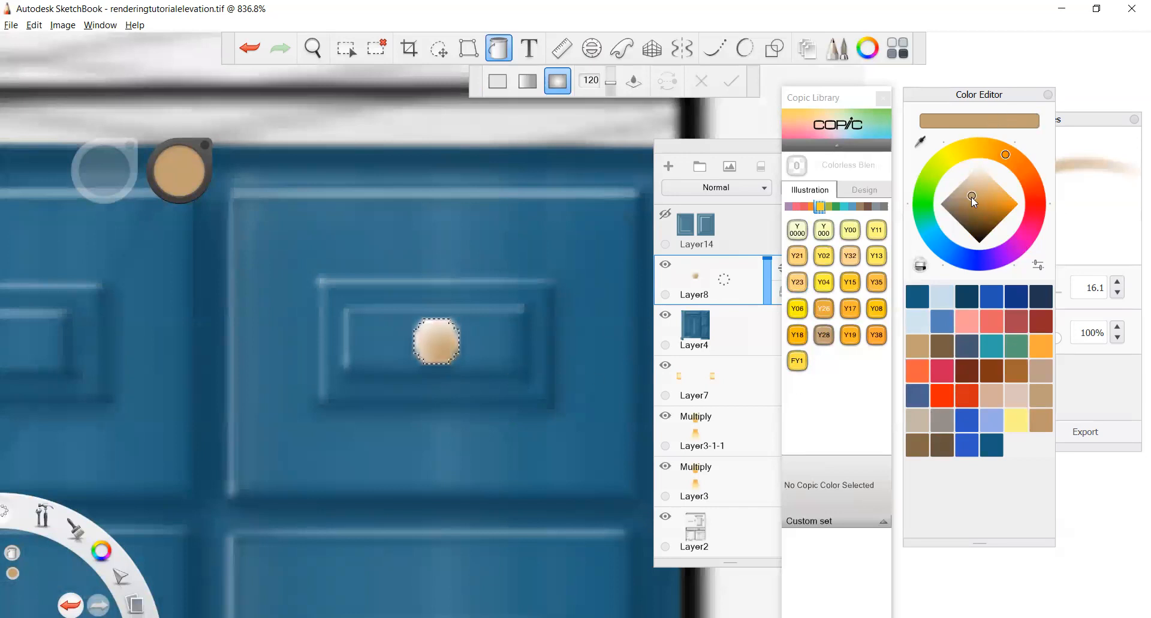
pyautogui.moveTo(972, 196); pyautogui.dragTo(972, 217)
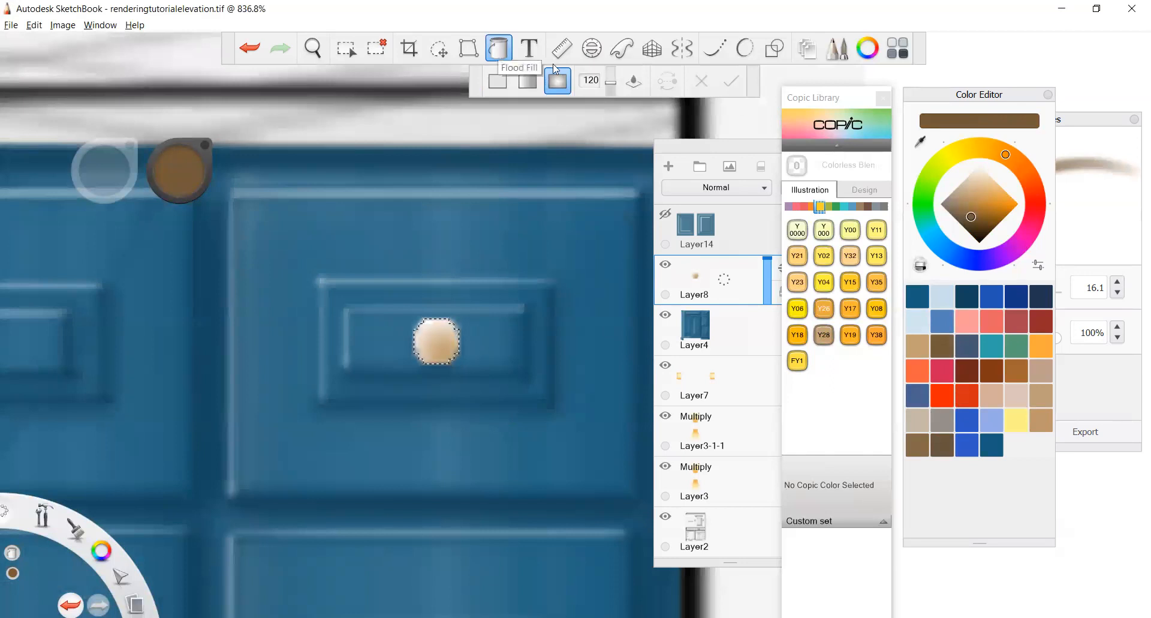
pyautogui.click(499, 53)
pyautogui.moveTo(824, 101); pyautogui.dragTo(745, 95)
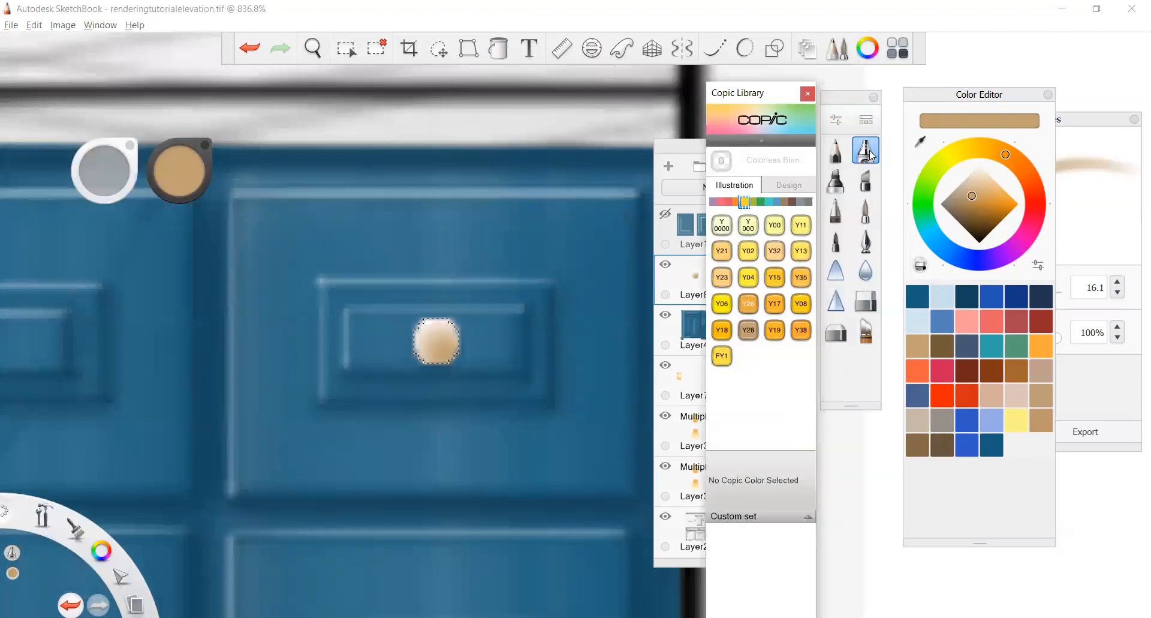
pyautogui.click(840, 422)
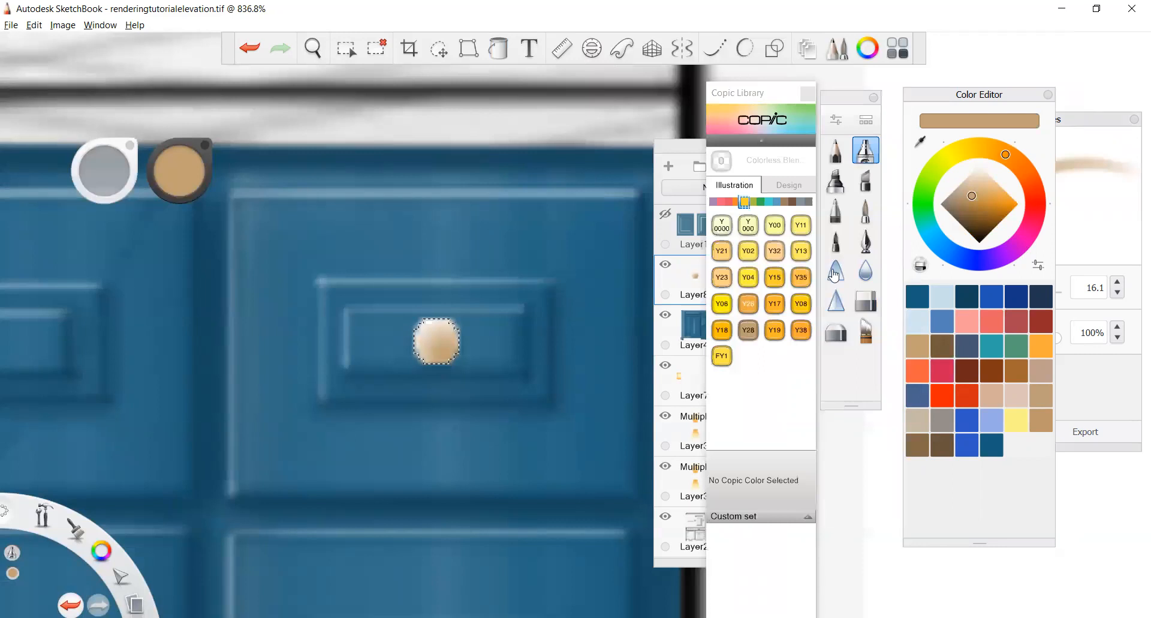
pyautogui.moveTo(1073, 119); pyautogui.dragTo(1135, 176)
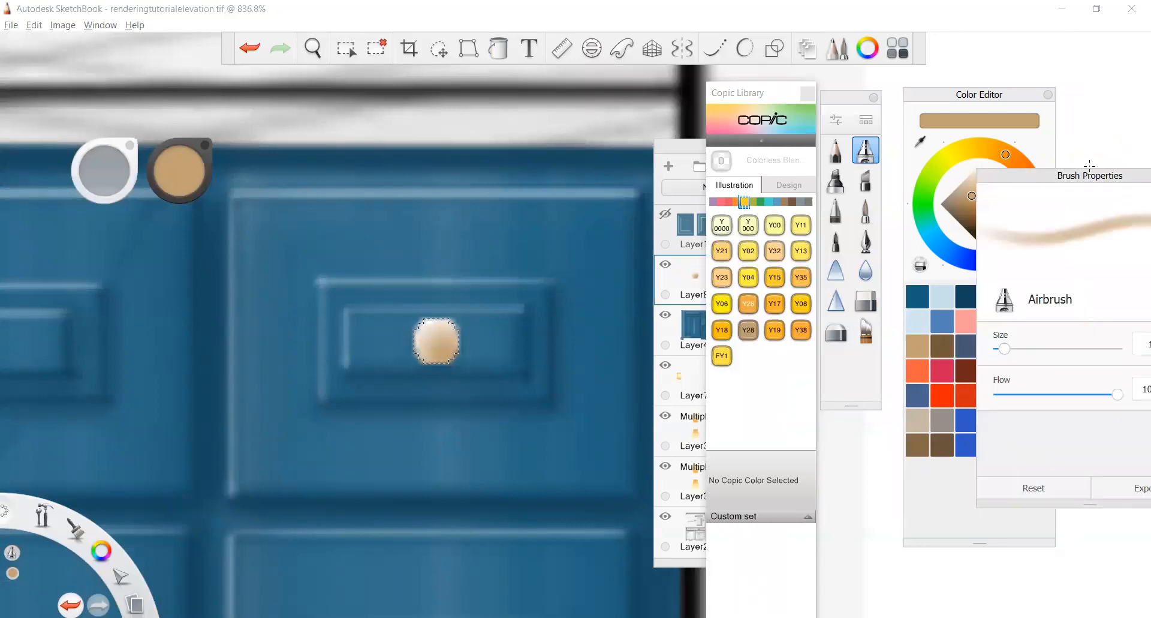
pyautogui.moveTo(768, 84); pyautogui.dragTo(765, 82)
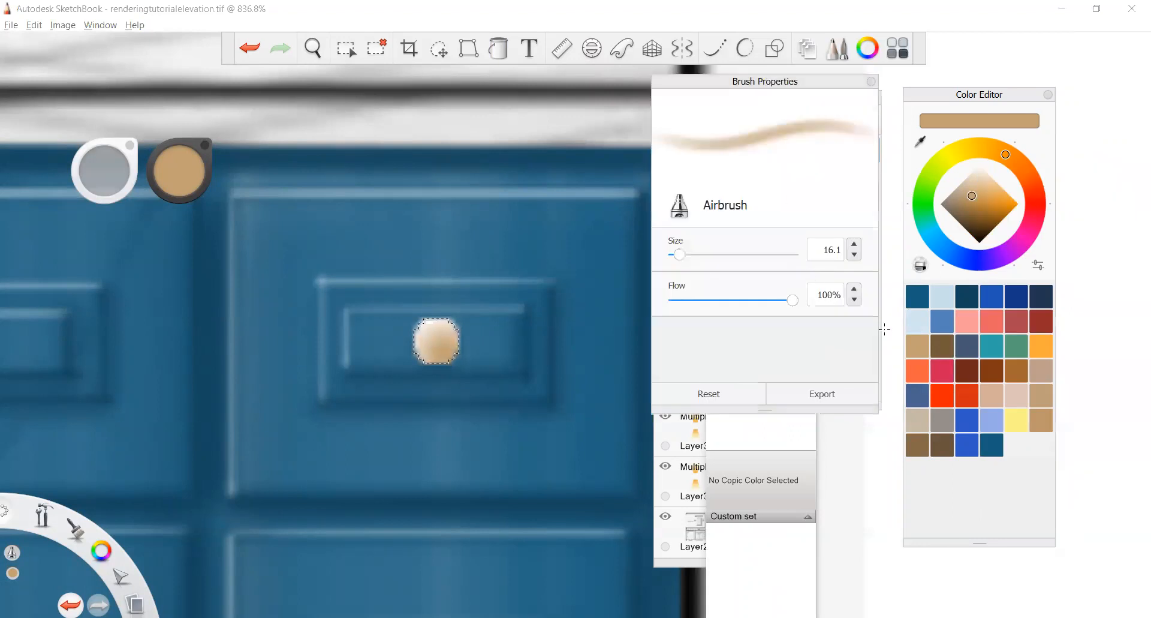
# Airbrush dark brown shading along the knob's lower-right side with size 6.6 and 44% flow
pyautogui.click(946, 345)
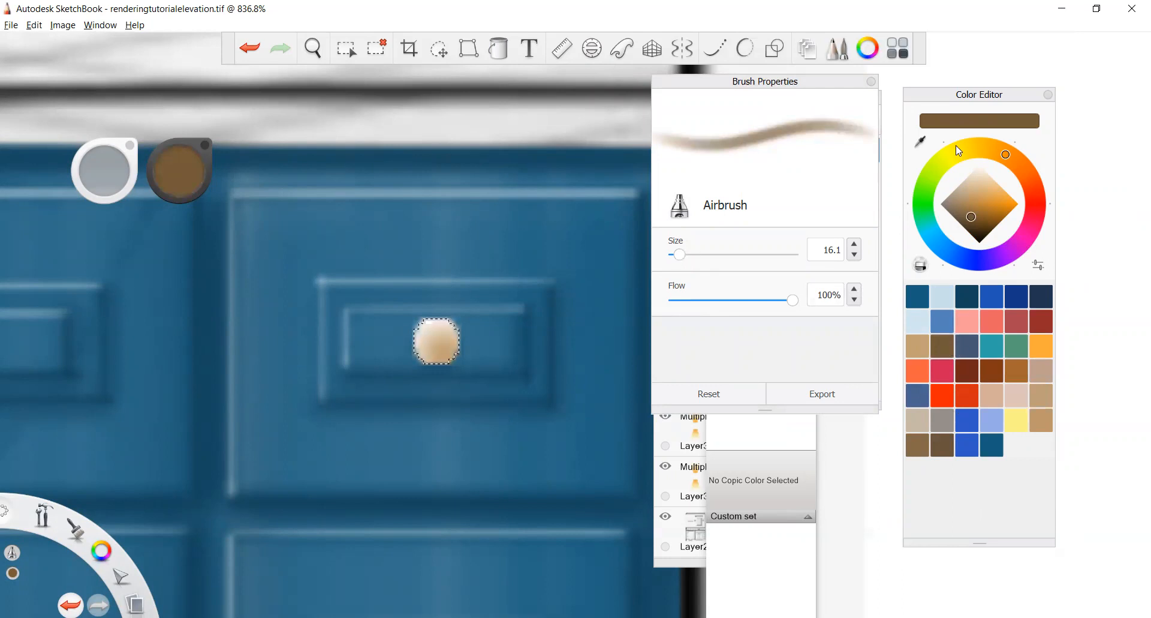
pyautogui.moveTo(679, 258); pyautogui.dragTo(673, 260)
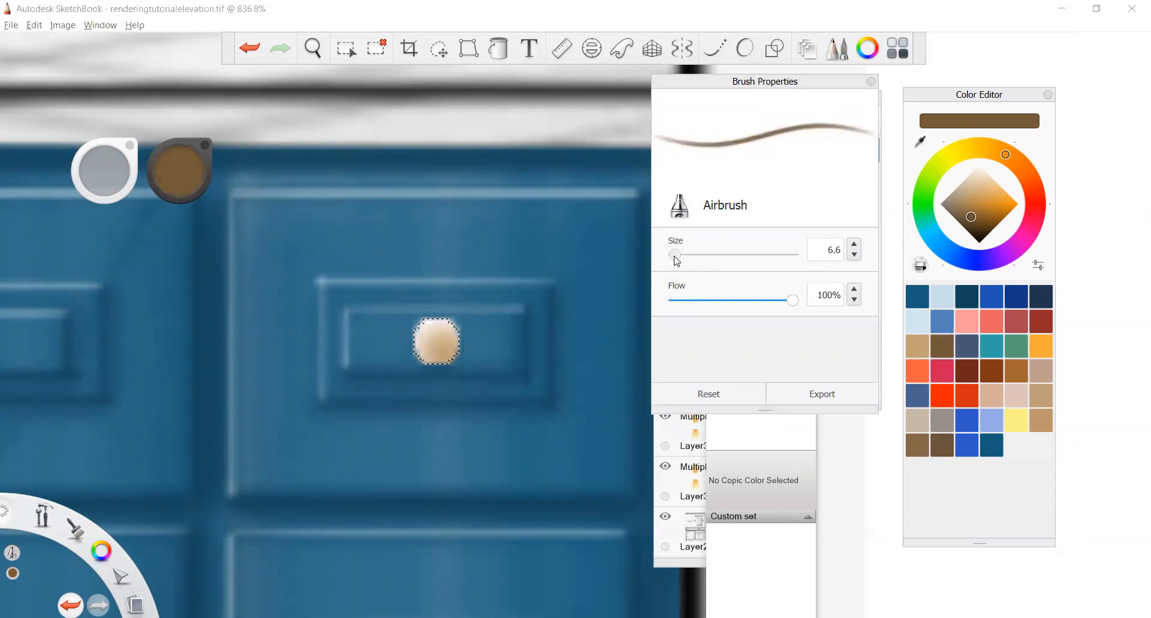
pyautogui.moveTo(793, 302); pyautogui.dragTo(731, 308)
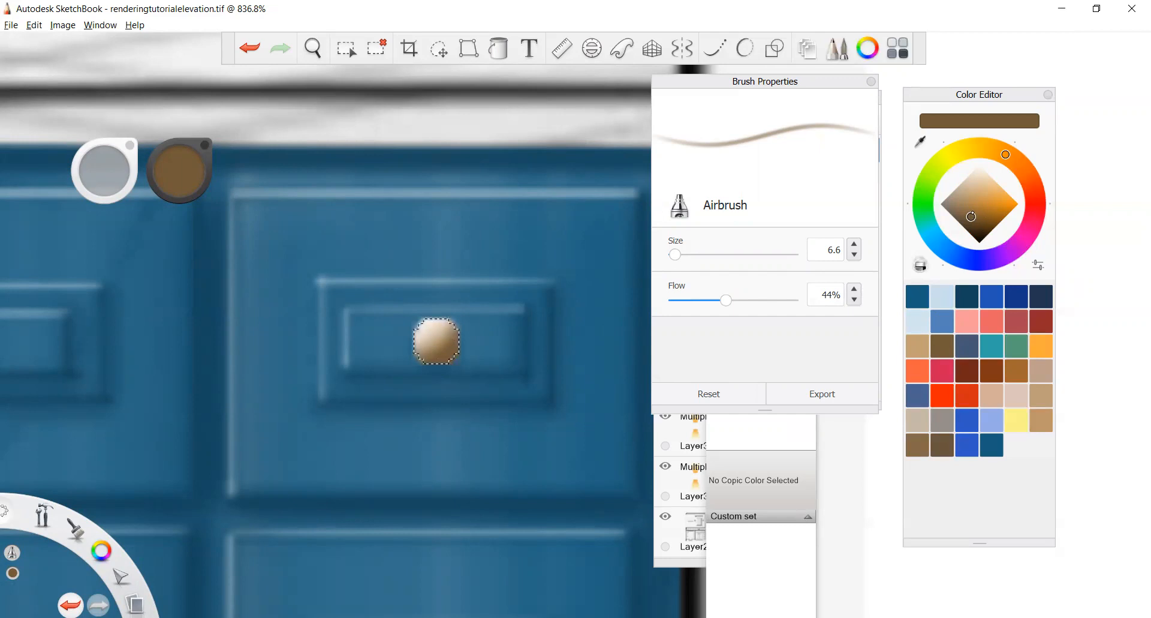
# Airbrush a white highlight onto the upper-left part of the knob at size 6.6 and 44% flow
pyautogui.click(980, 164)
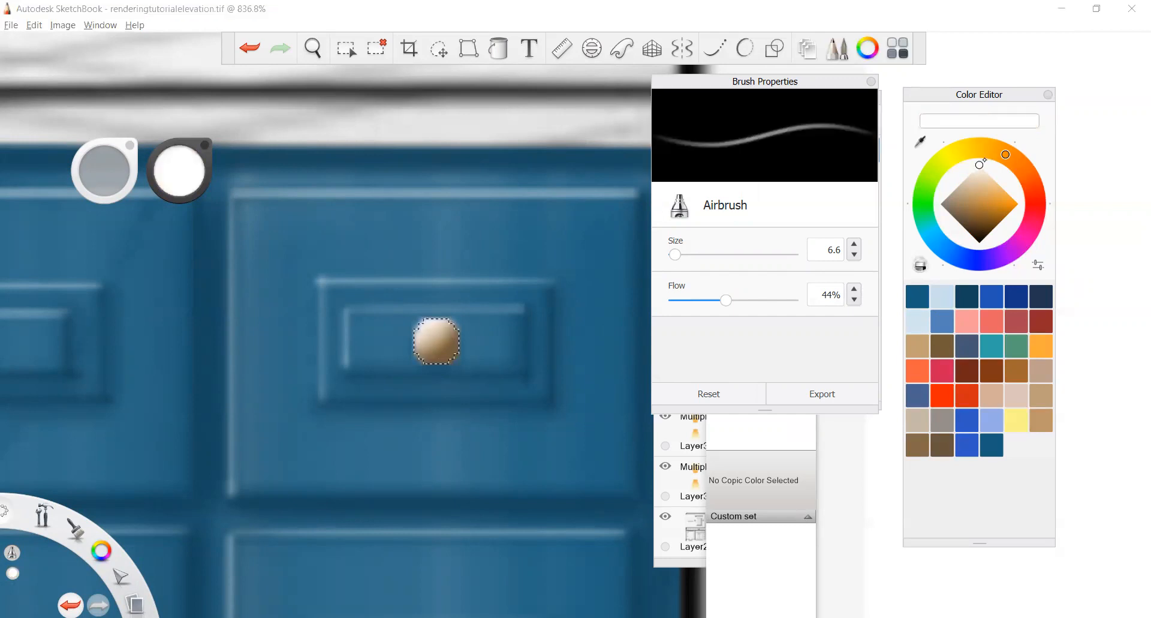
pyautogui.click(420, 323)
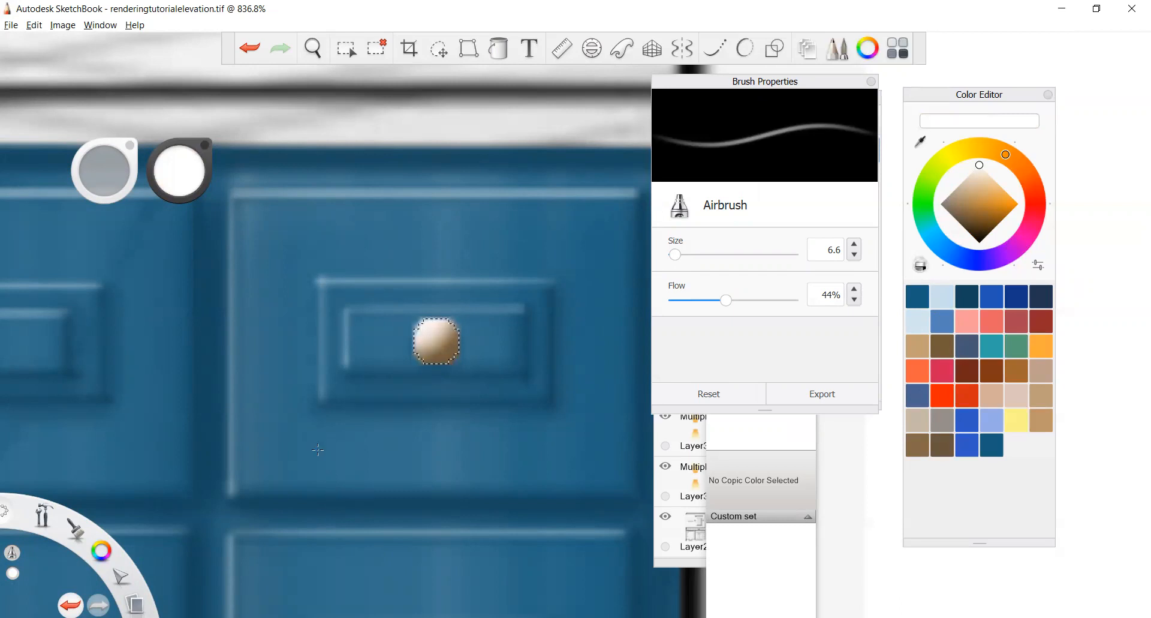
pyautogui.scroll(-4, 438, 313)
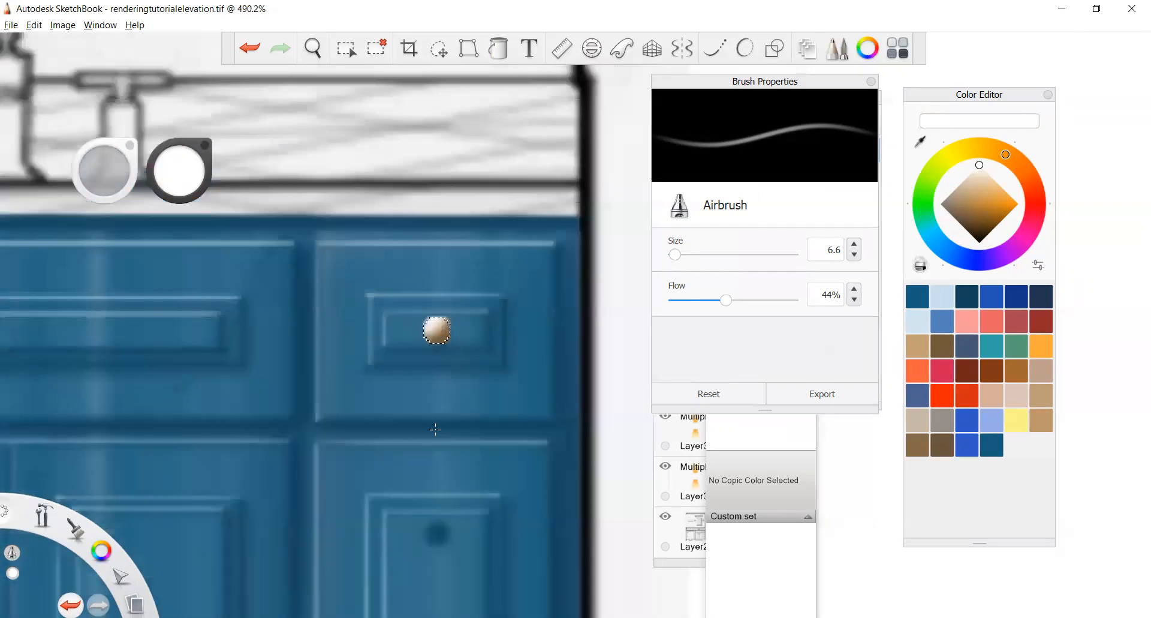
# Airbrush light gold over the knob to blend the white highlight with the dark brown shading
pyautogui.scroll(2, 465, 379)
pyautogui.scroll(2, 466, 379)
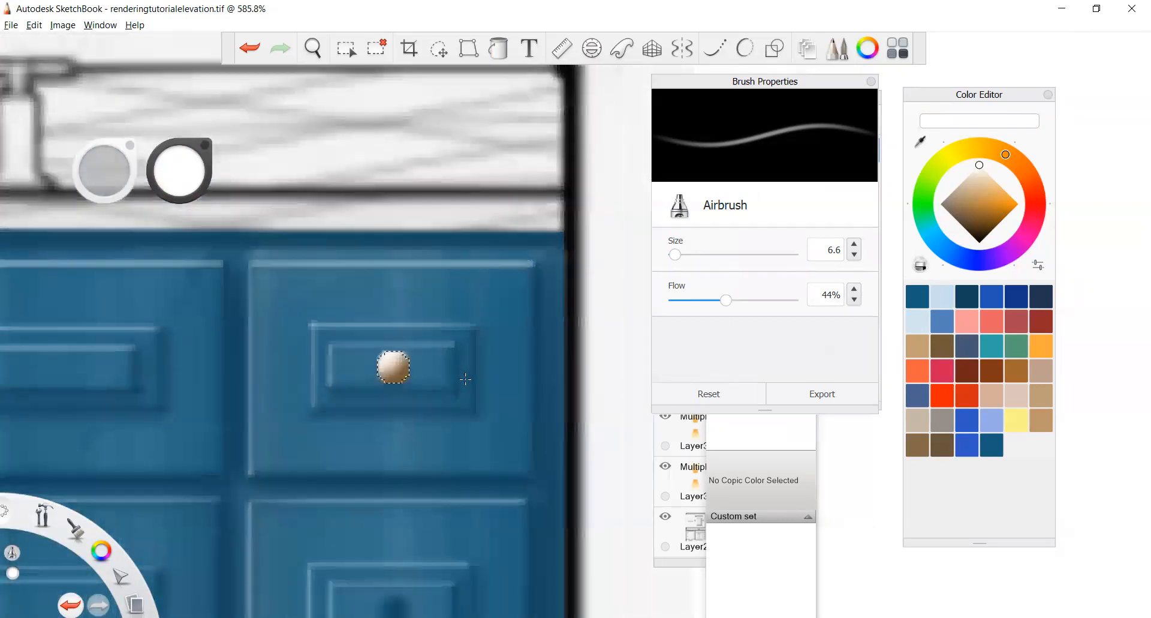
pyautogui.click(918, 347)
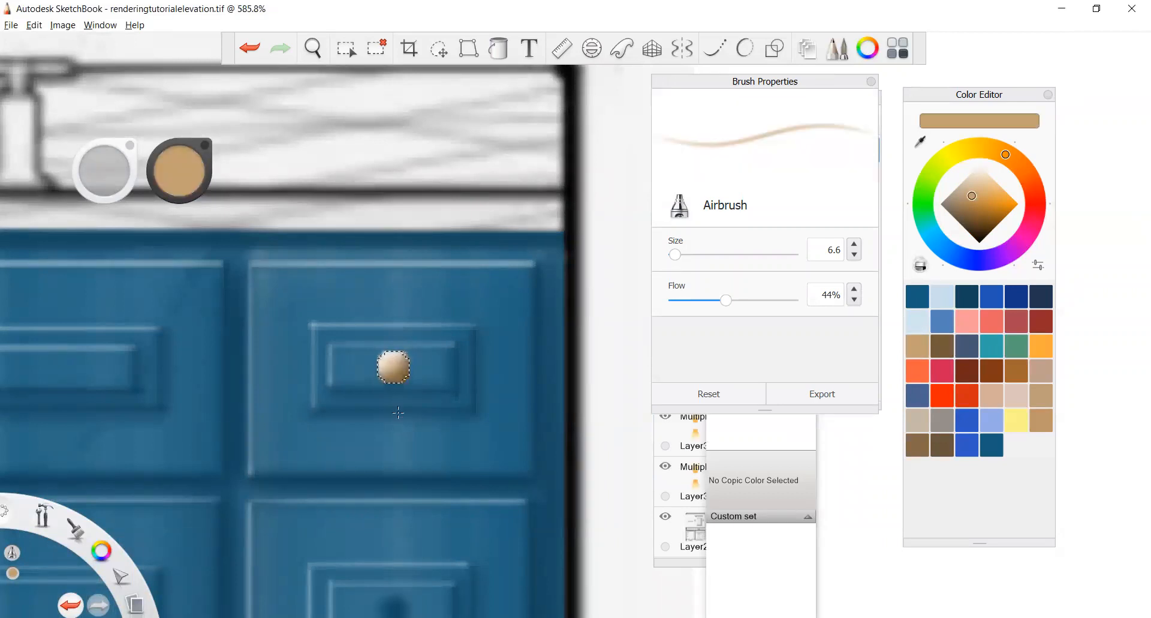
# Deepen the dark brown shading at the knob's lower-right edge with the Airbrush at 67% flow, adjusting the size to 11.3
pyautogui.scroll(3, 422, 401)
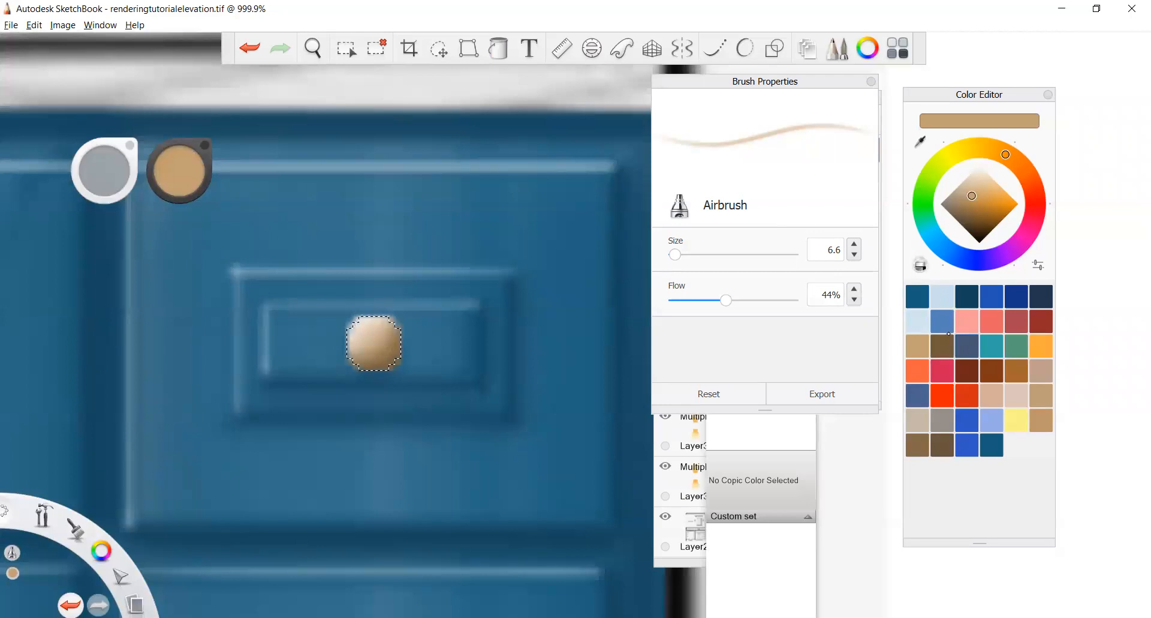
pyautogui.click(942, 346)
pyautogui.click(752, 301)
pyautogui.moveTo(676, 254); pyautogui.dragTo(671, 255)
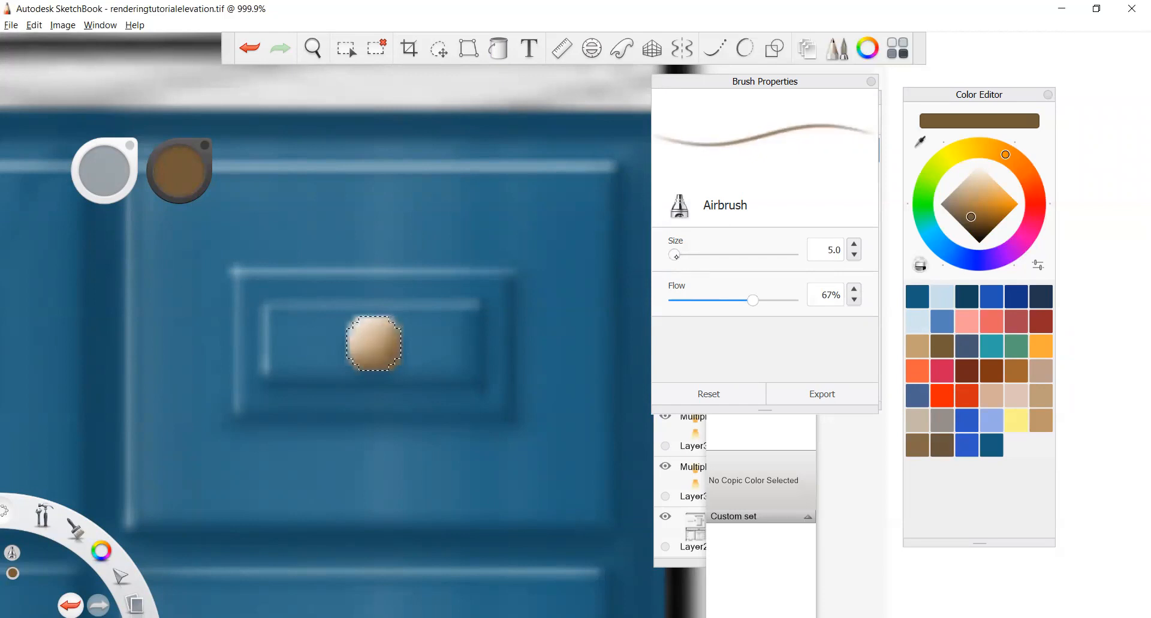
pyautogui.press(']')
pyautogui.press(']')
pyautogui.press(']')
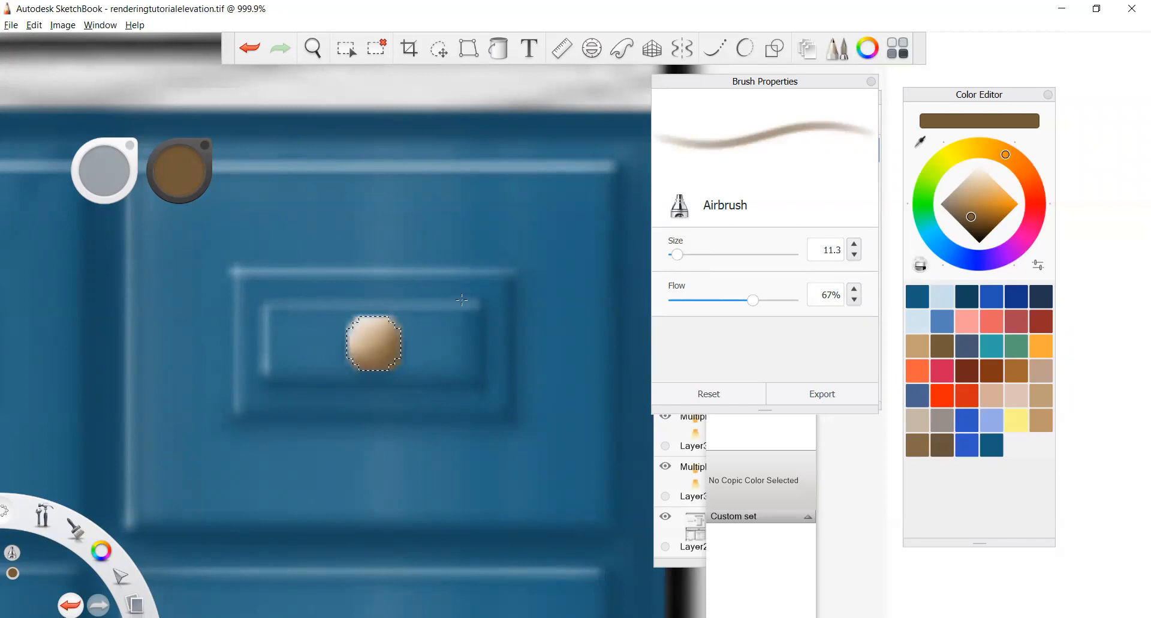
# Deselect the shaded knob and check it against the whole vanity
pyautogui.scroll(-5, 462, 299)
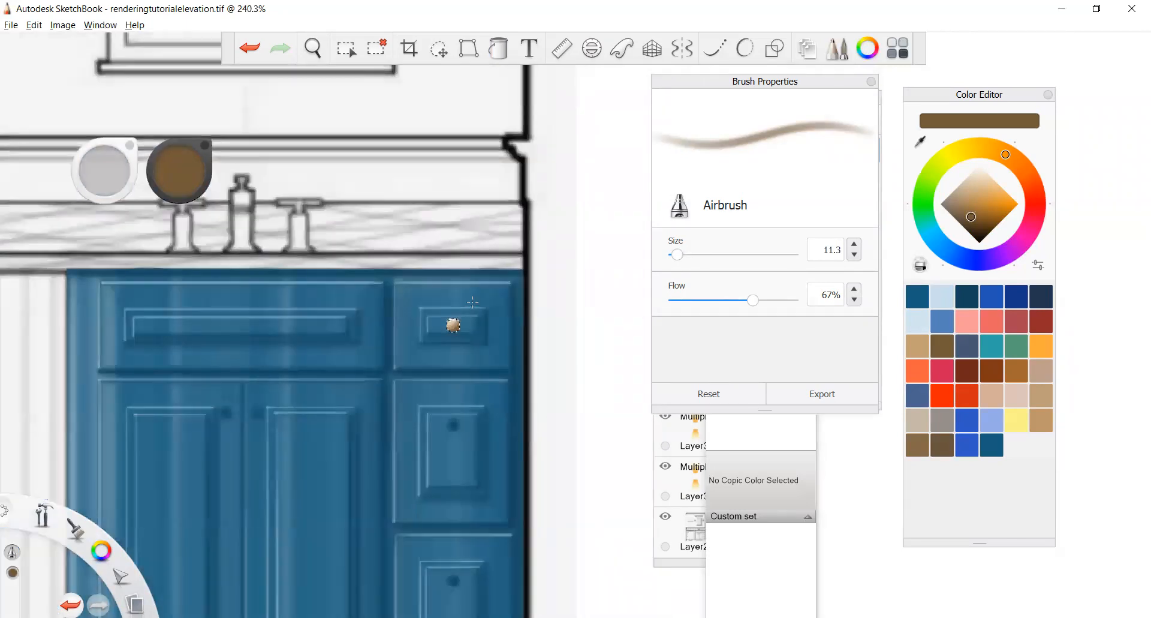
pyautogui.scroll(3, 473, 302)
pyautogui.hotkey('ctrl', 'd')
pyautogui.scroll(-3, 480, 323)
pyautogui.scroll(-3, 503, 327)
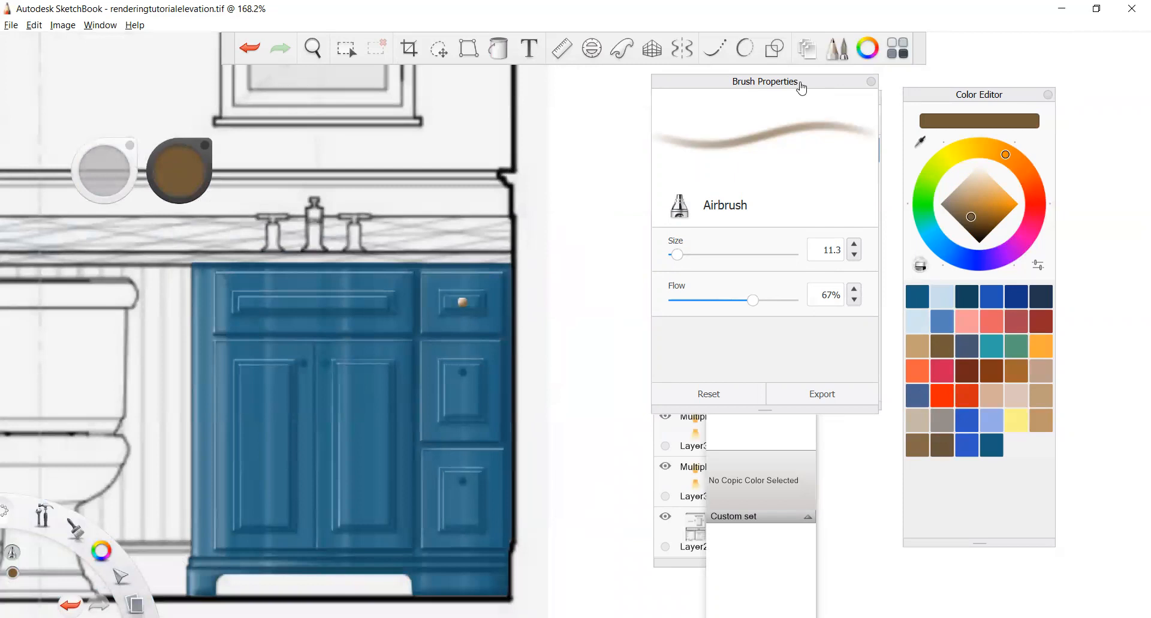
# Duplicate the knob layer Layer8 and move the copy onto the middle drawer's knob position
pyautogui.click(689, 157)
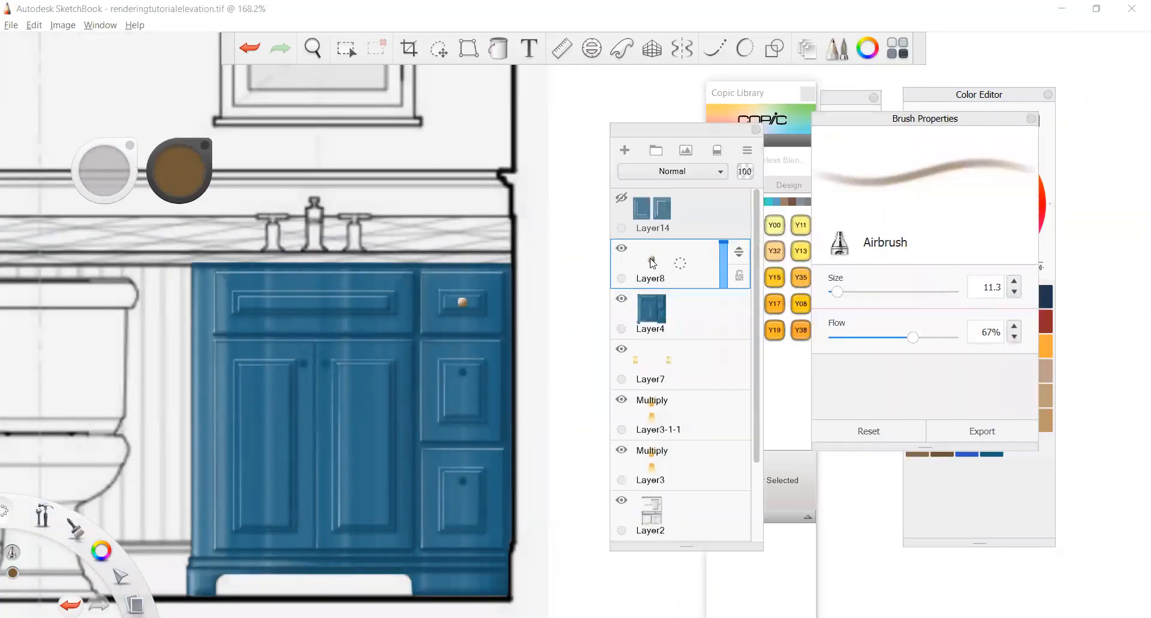
pyautogui.scroll(4, 528, 312)
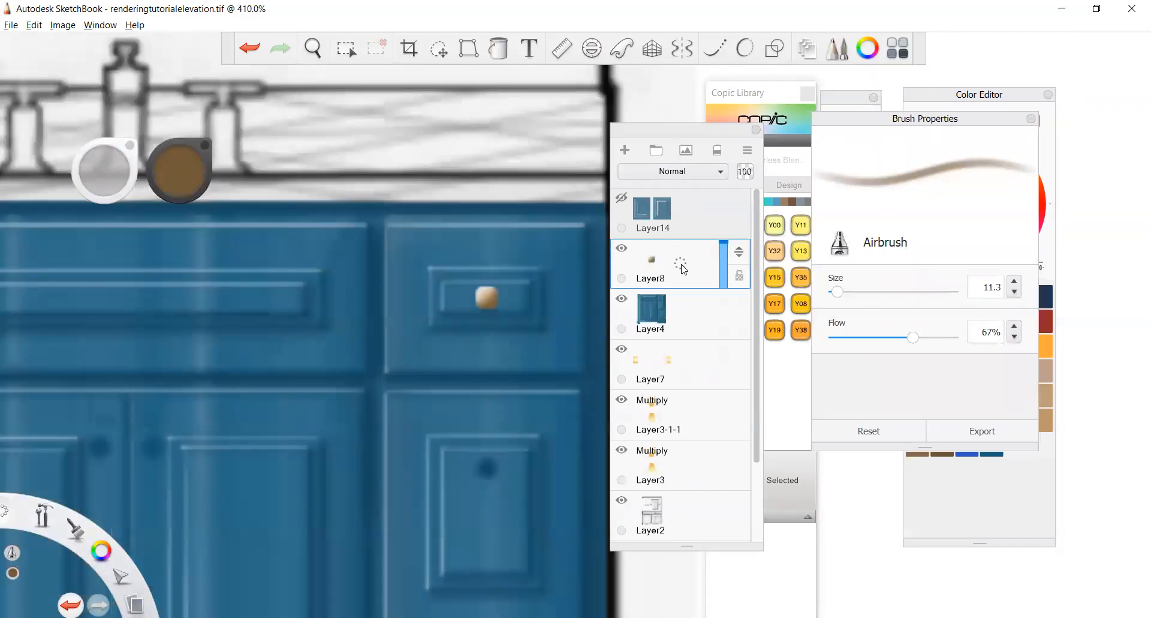
pyautogui.moveTo(682, 268); pyautogui.dragTo(653, 239)
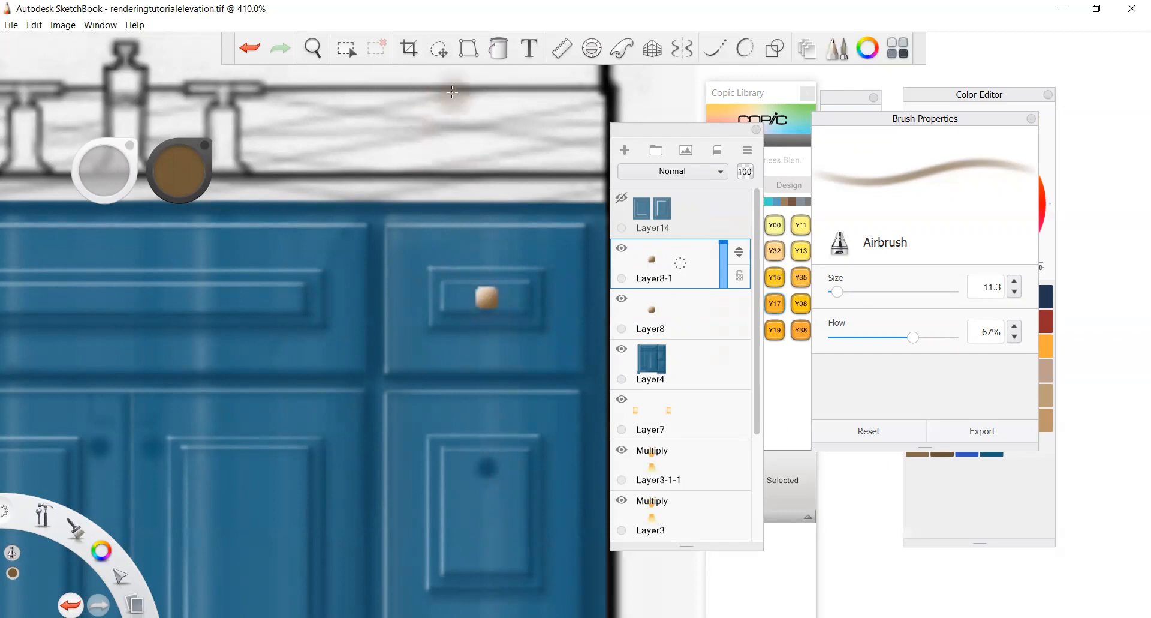
pyautogui.click(441, 52)
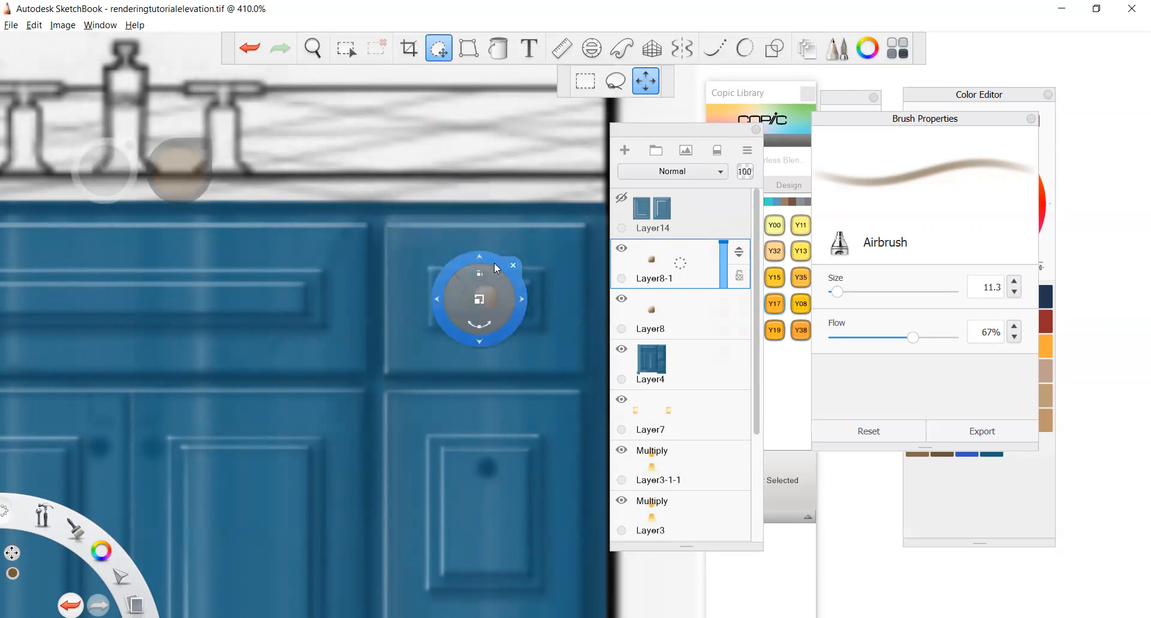
pyautogui.moveTo(492, 261); pyautogui.dragTo(494, 430)
pyautogui.scroll(-4, 495, 430)
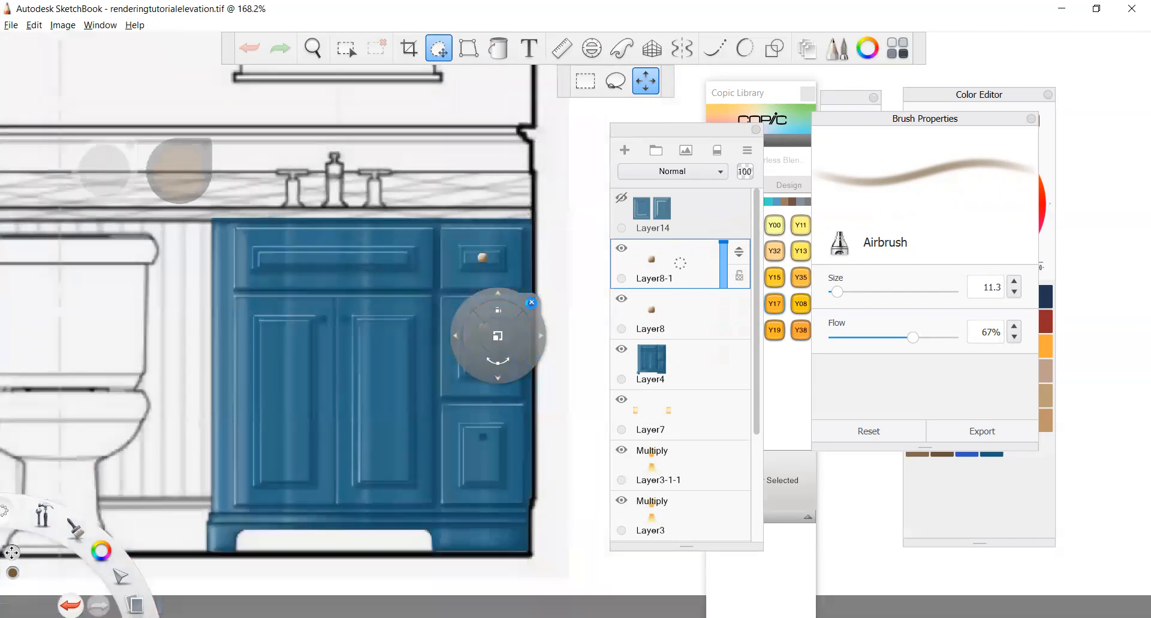
pyautogui.press('Return')
# Duplicate Layer8-1 and move the new knob copy down onto the bottom drawer's knob position
pyautogui.scroll(2, 472, 336)
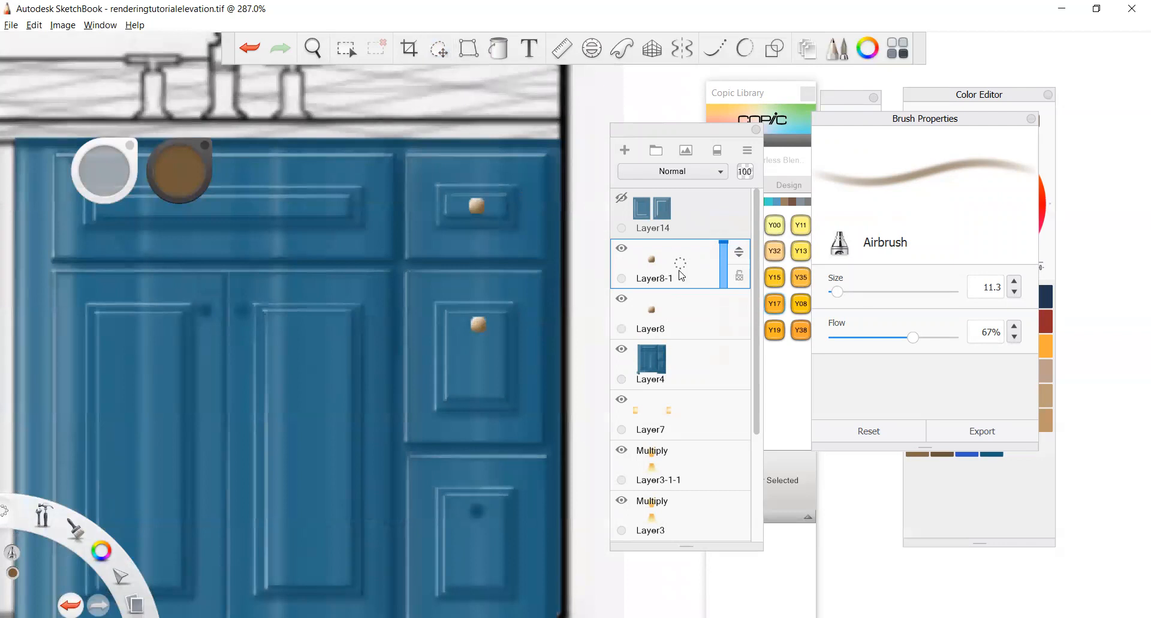
pyautogui.moveTo(681, 263); pyautogui.dragTo(652, 234)
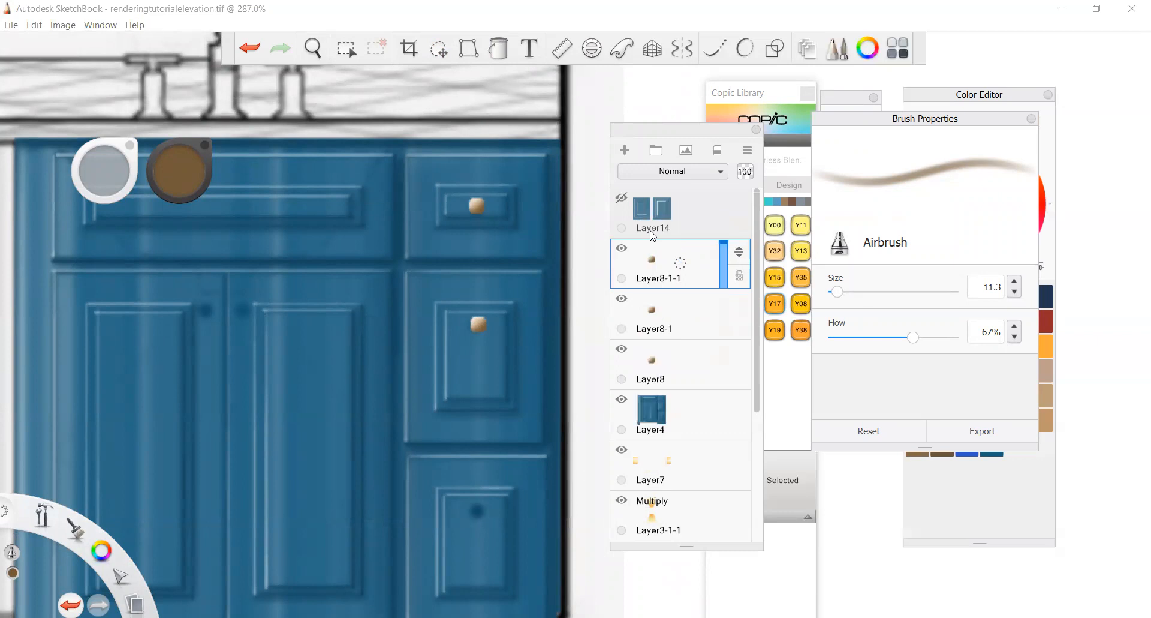
pyautogui.click(439, 50)
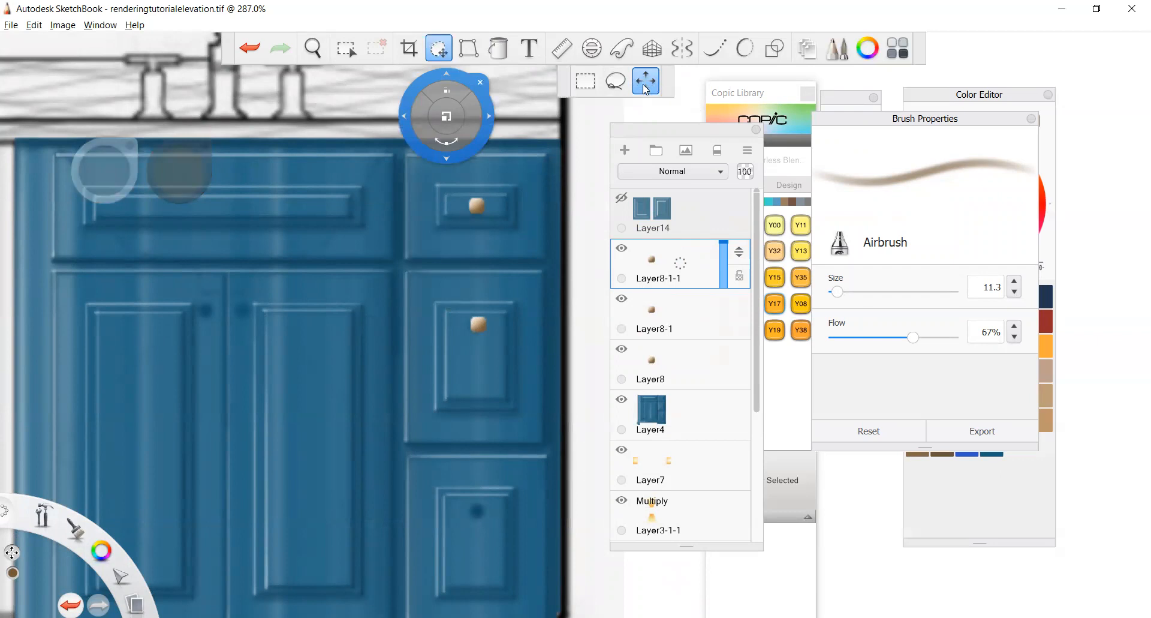
pyautogui.moveTo(446, 154); pyautogui.dragTo(386, 466)
pyautogui.press('Escape')
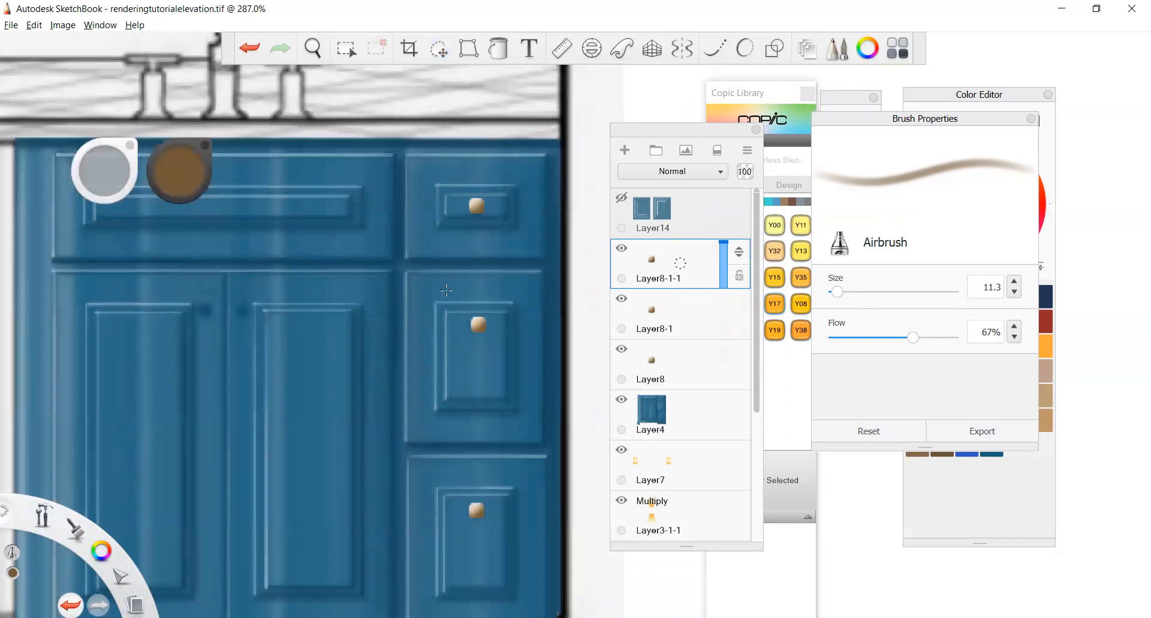
# Select the middle drawer's knob layer, Layer8-1, and nudge the knob into line with the knobs above and below it
pyautogui.scroll(-2, 454, 282)
pyautogui.scroll(3, 514, 398)
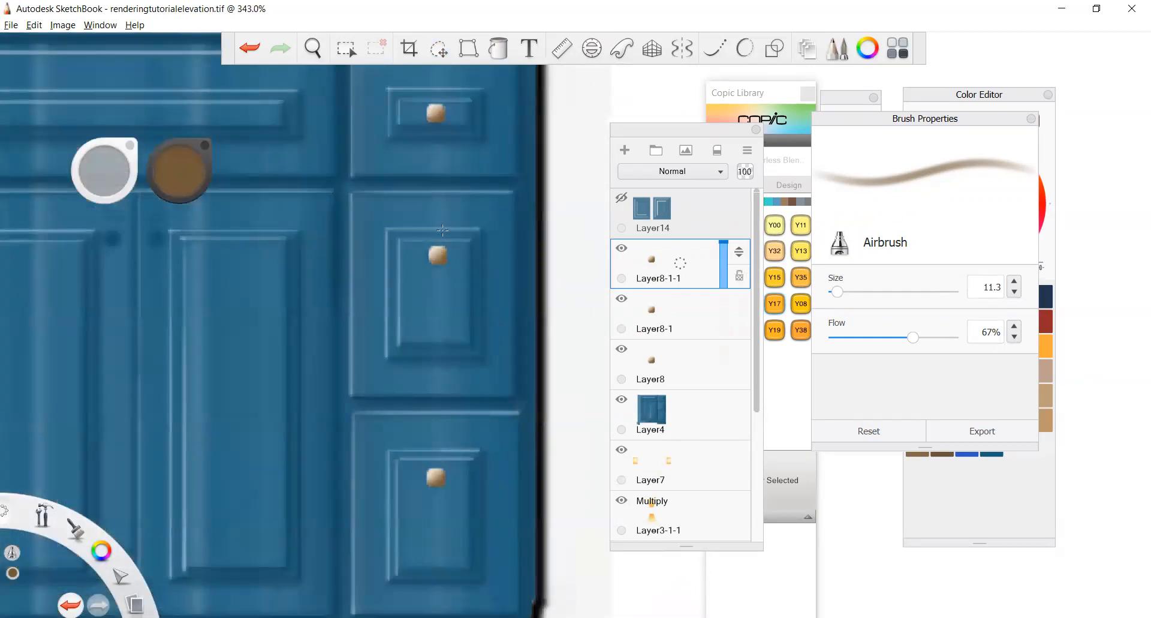
pyautogui.click(680, 312)
pyautogui.click(443, 56)
pyautogui.moveTo(549, 279); pyautogui.dragTo(550, 280)
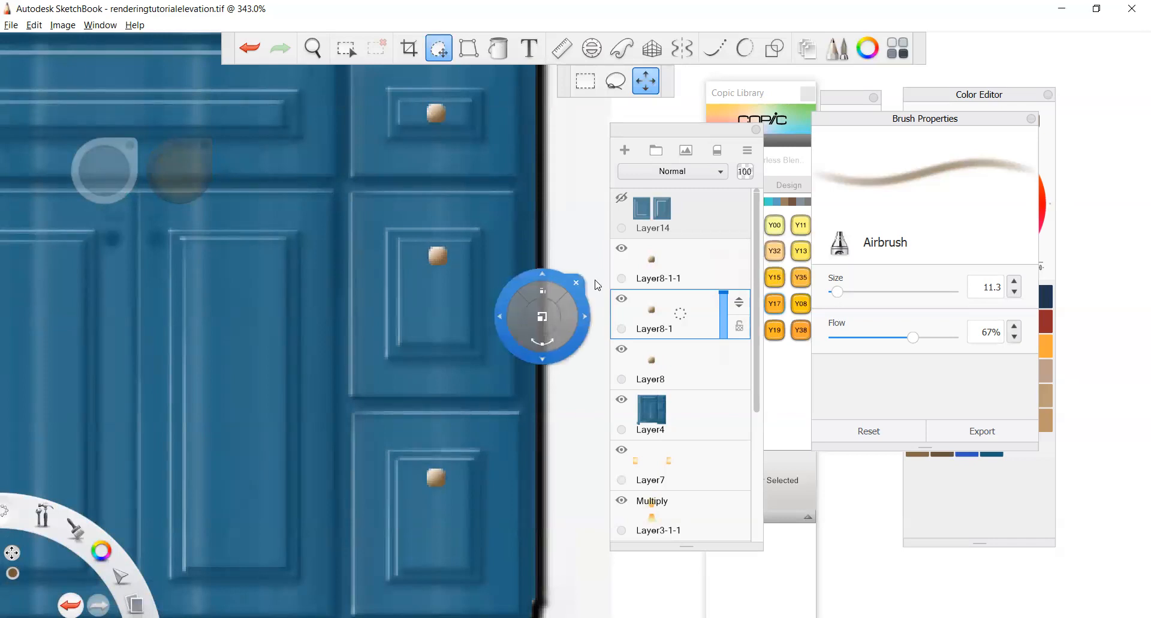
pyautogui.click(589, 283)
# Pick the dark blue swatch as the Airbrush color and paint a cast shadow beneath the top drawer's knob
pyautogui.scroll(-2, 669, 372)
pyautogui.scroll(-3, 588, 404)
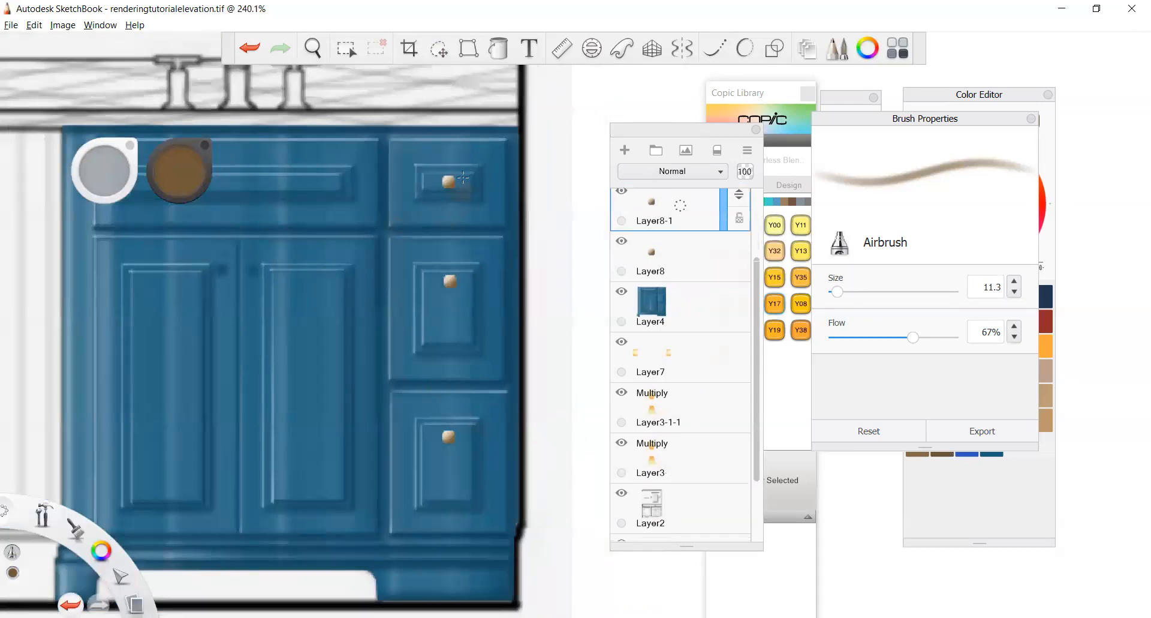
pyautogui.scroll(5, 477, 171)
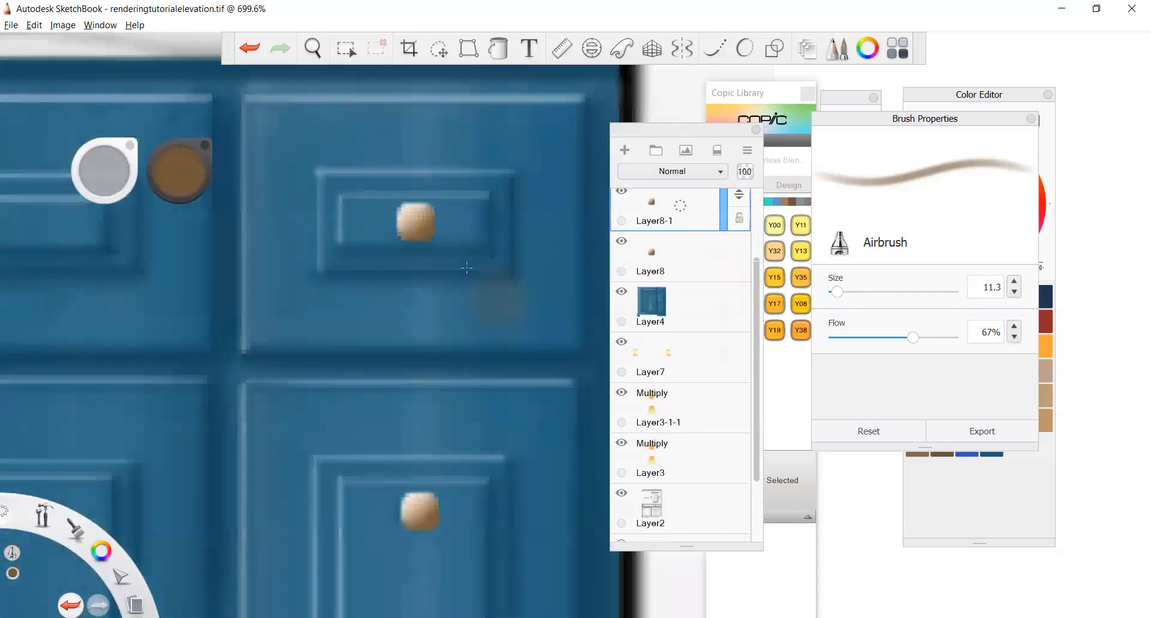
pyautogui.moveTo(420, 210)
pyautogui.mouseDown()
pyautogui.moveTo(440, 241)
pyautogui.moveTo(392, 226)
pyautogui.moveTo(430, 231)
pyautogui.mouseUp()
pyautogui.scroll(-4, 473, 300)
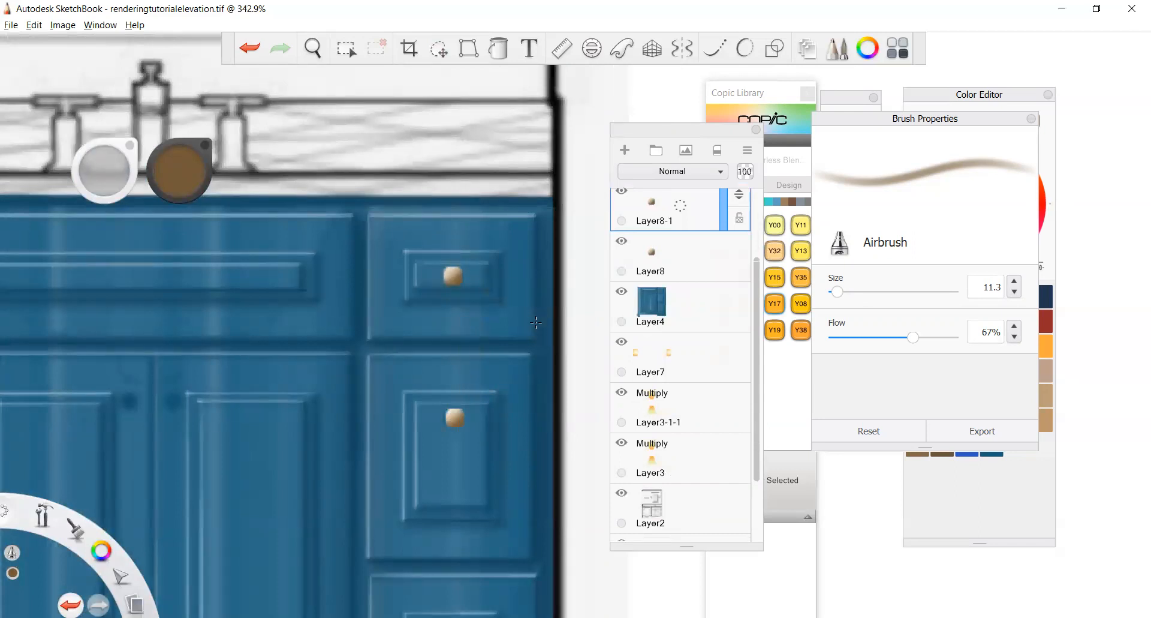
pyautogui.click(937, 107)
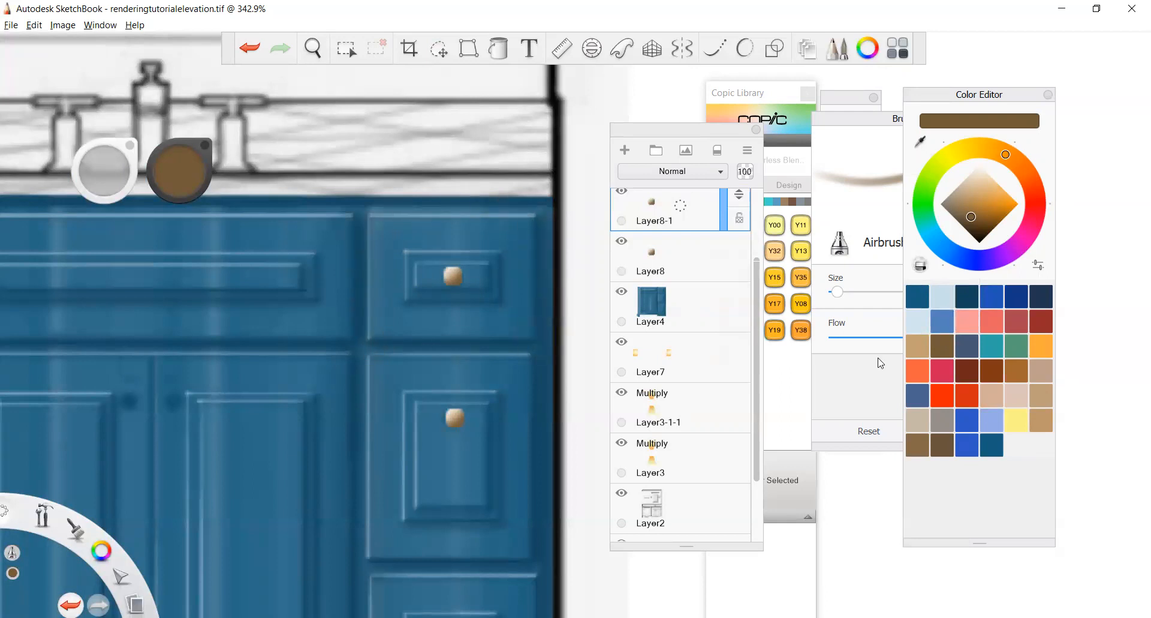
pyautogui.click(967, 303)
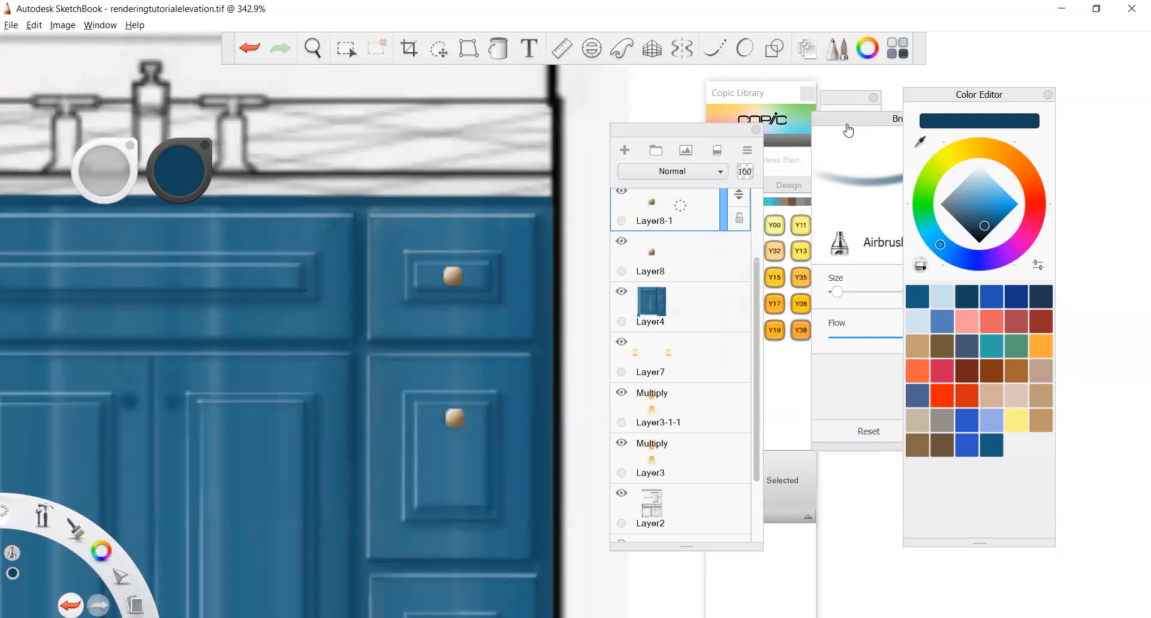
pyautogui.click(880, 314)
pyautogui.click(457, 291)
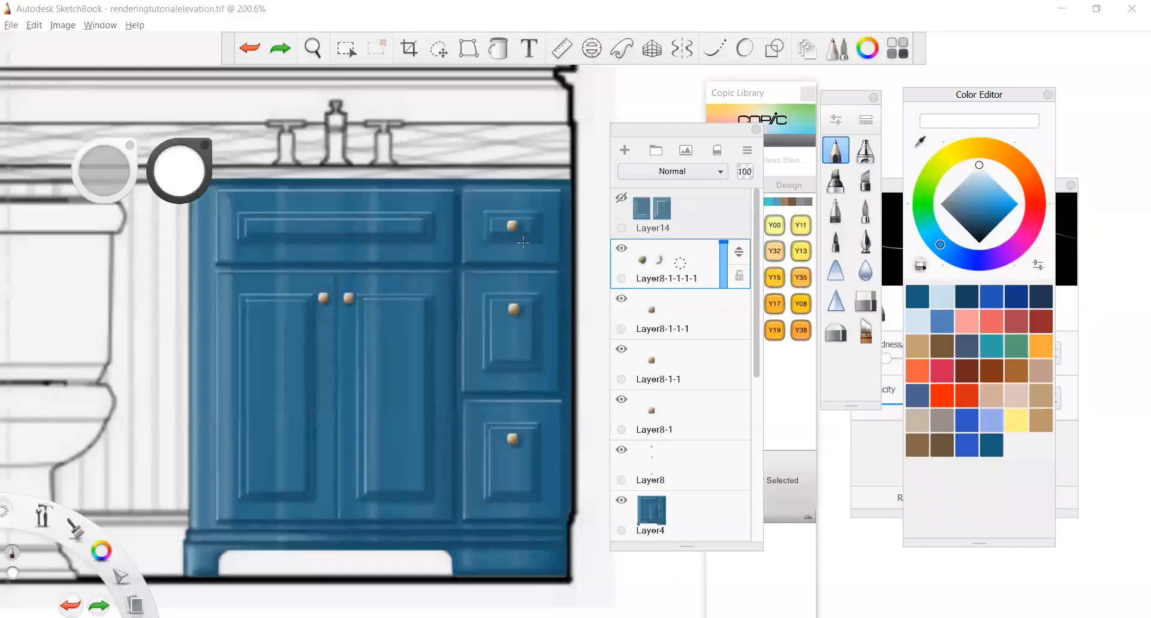
# Merge the four duplicated knob layers down one after another into Layer8
pyautogui.scroll(5, 523, 242)
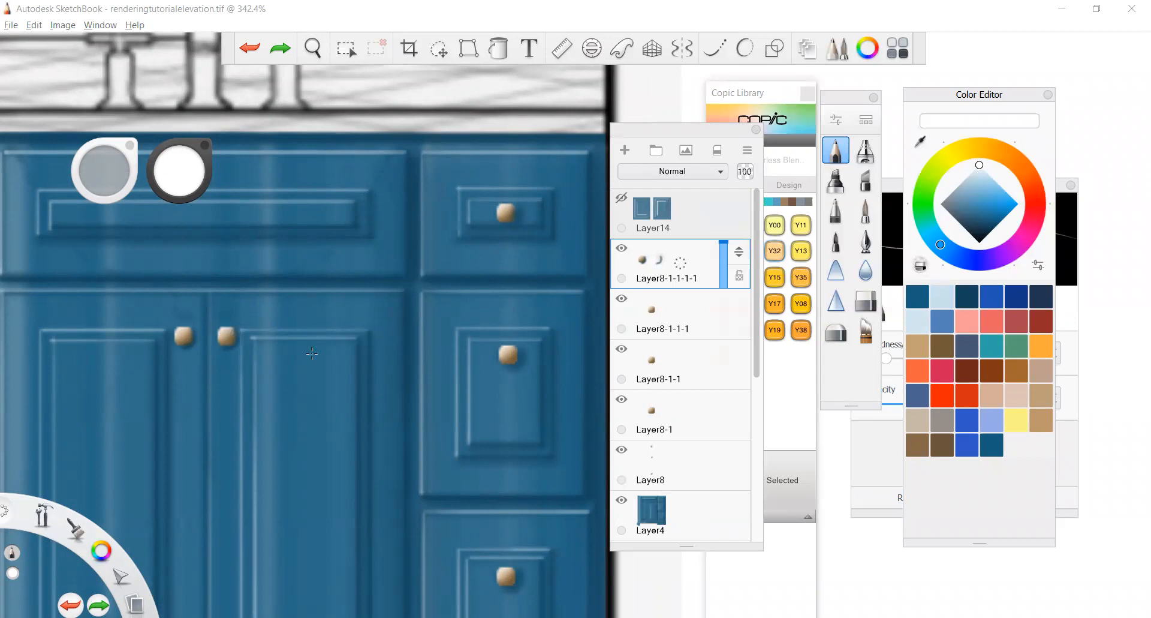
pyautogui.scroll(-2, 374, 326)
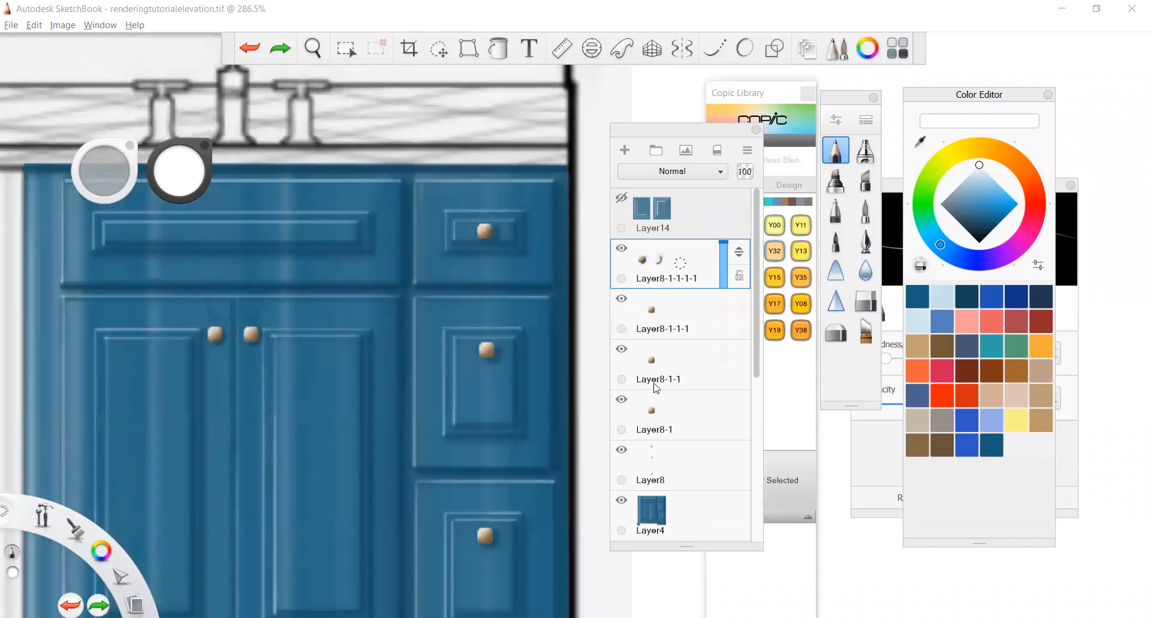
pyautogui.click(683, 269)
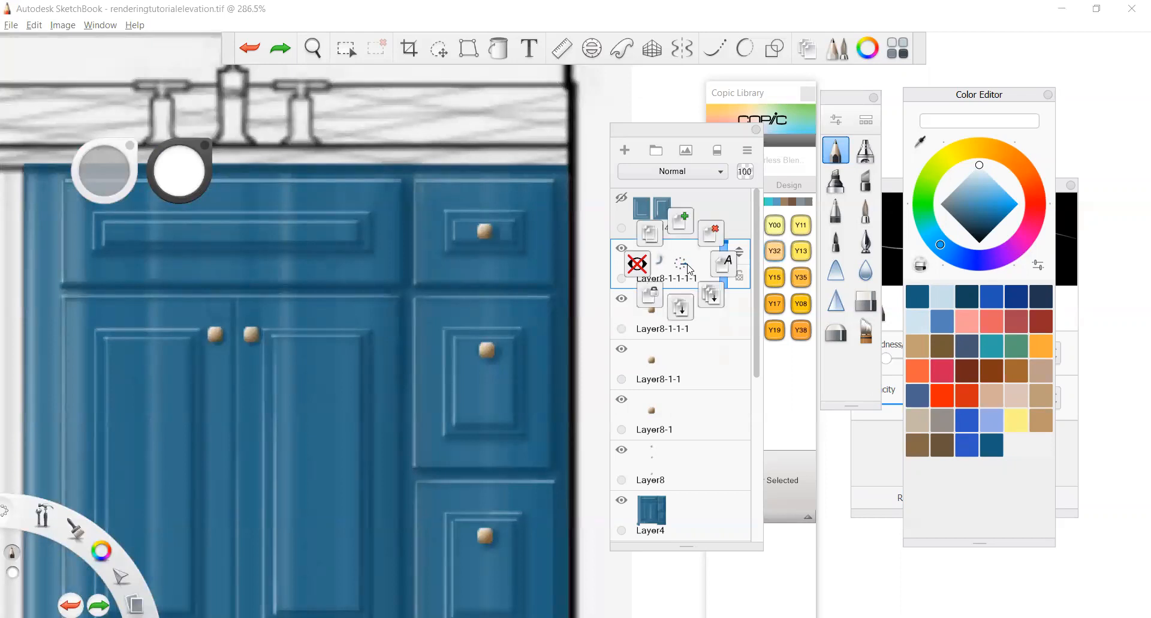
pyautogui.click(679, 269)
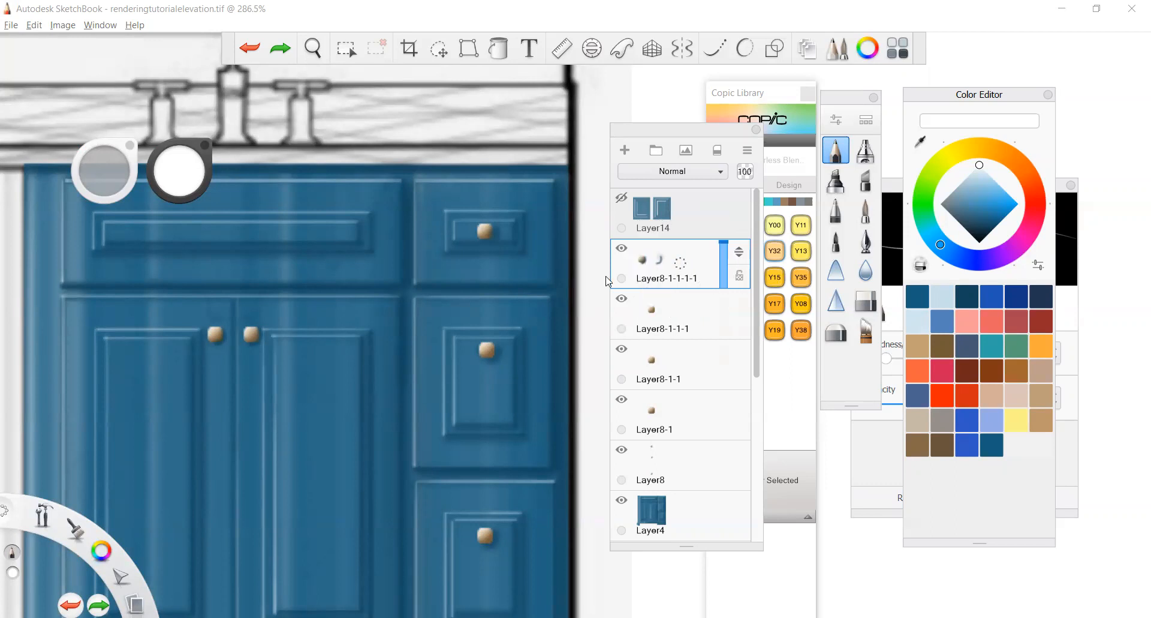
pyautogui.click(682, 270)
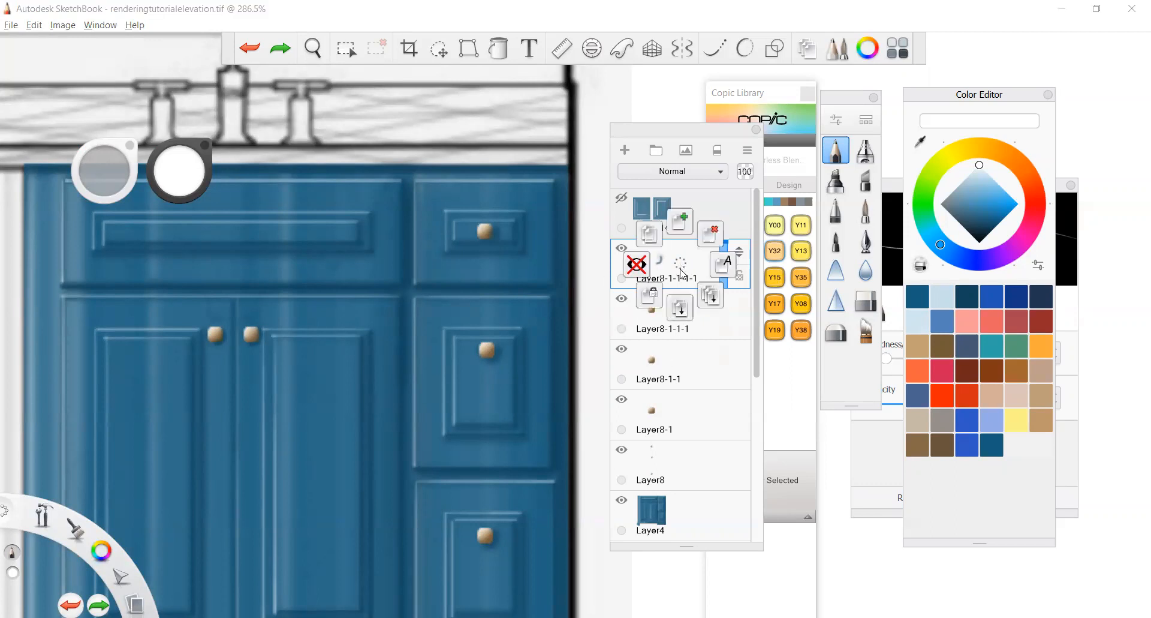
pyautogui.click(682, 309)
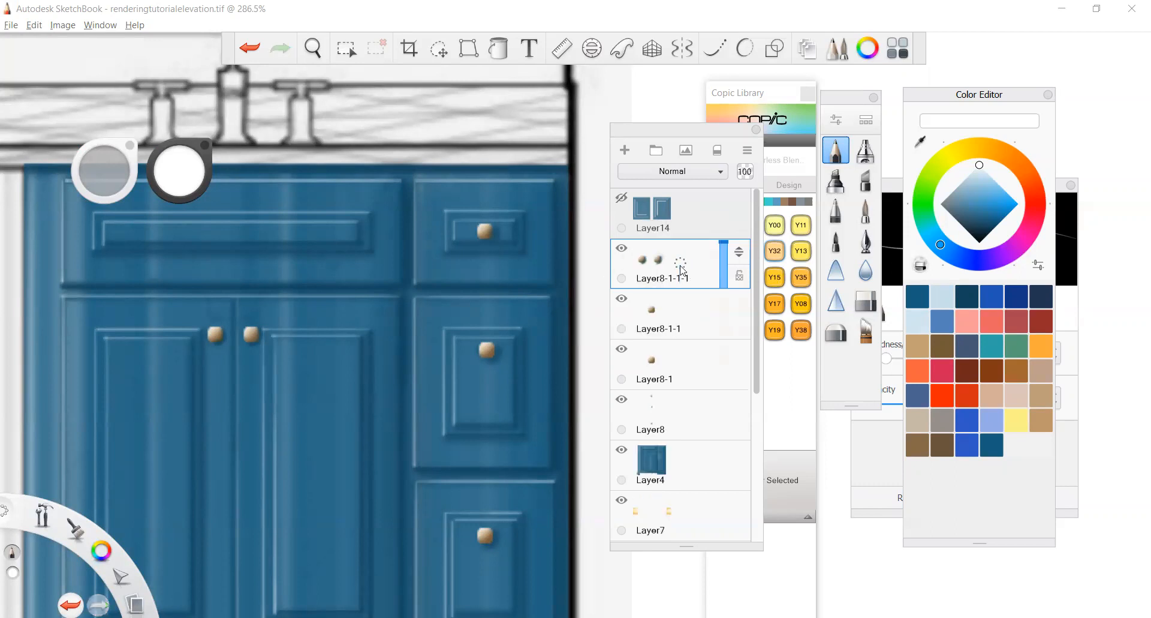
pyautogui.click(682, 270)
pyautogui.click(680, 302)
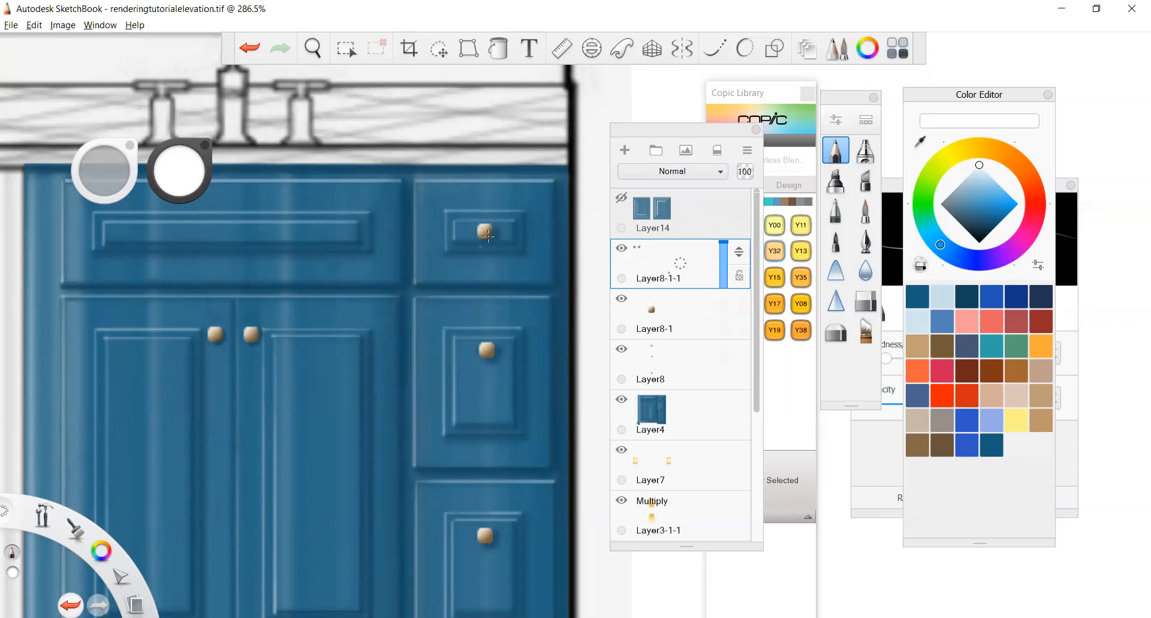
pyautogui.click(683, 268)
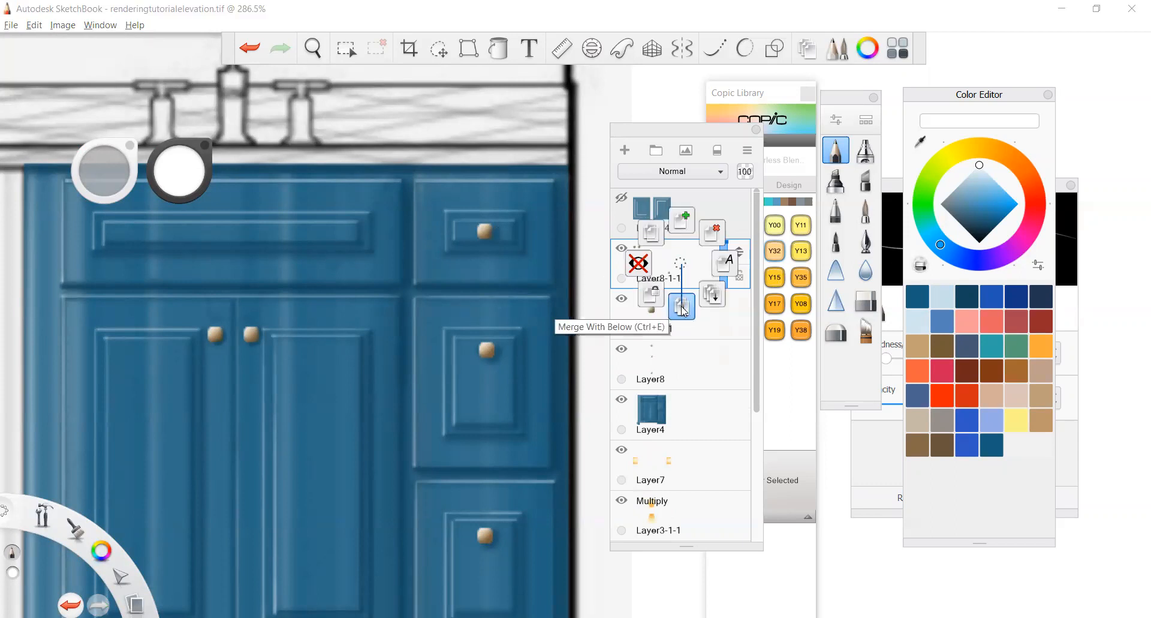
pyautogui.click(684, 309)
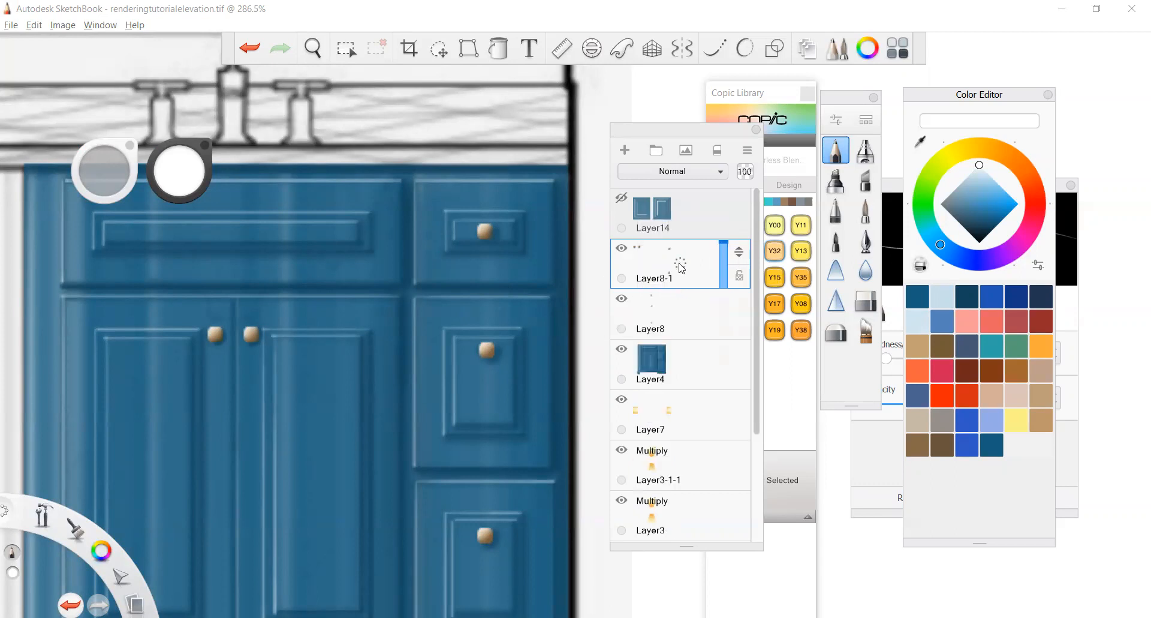
pyautogui.click(681, 268)
pyautogui.click(682, 308)
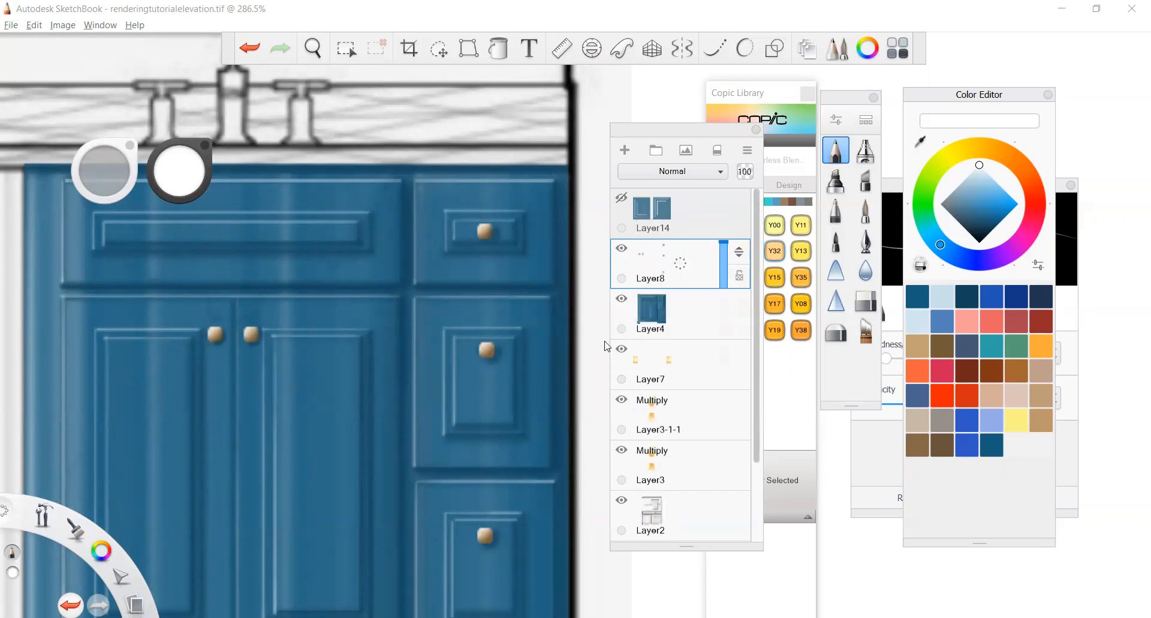
# Undo the last pencil mark and dot a white highlight on the top drawer's knob with the Pencil at size 1.5 and 100% opacity
pyautogui.scroll(-3, 538, 471)
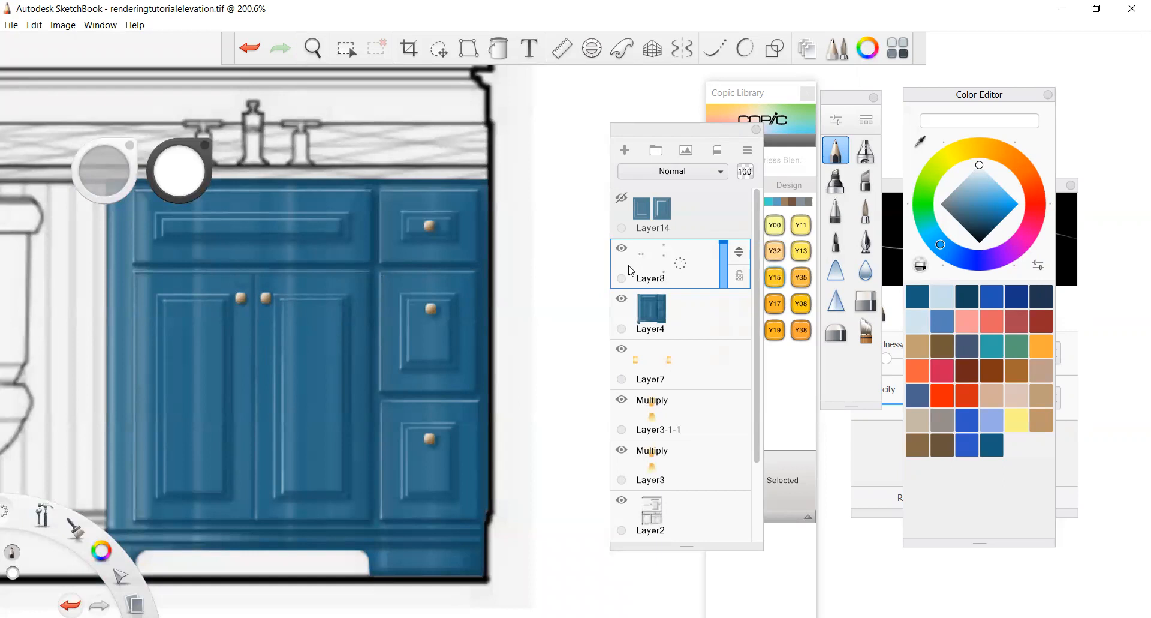
pyautogui.scroll(5, 424, 211)
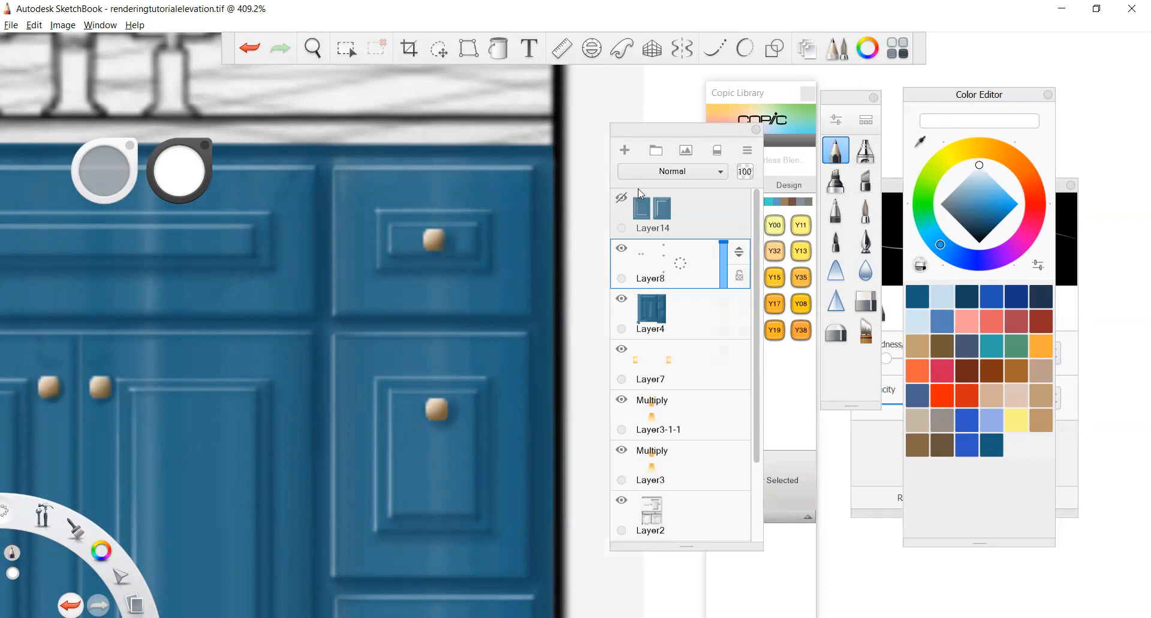
pyautogui.scroll(3, 452, 214)
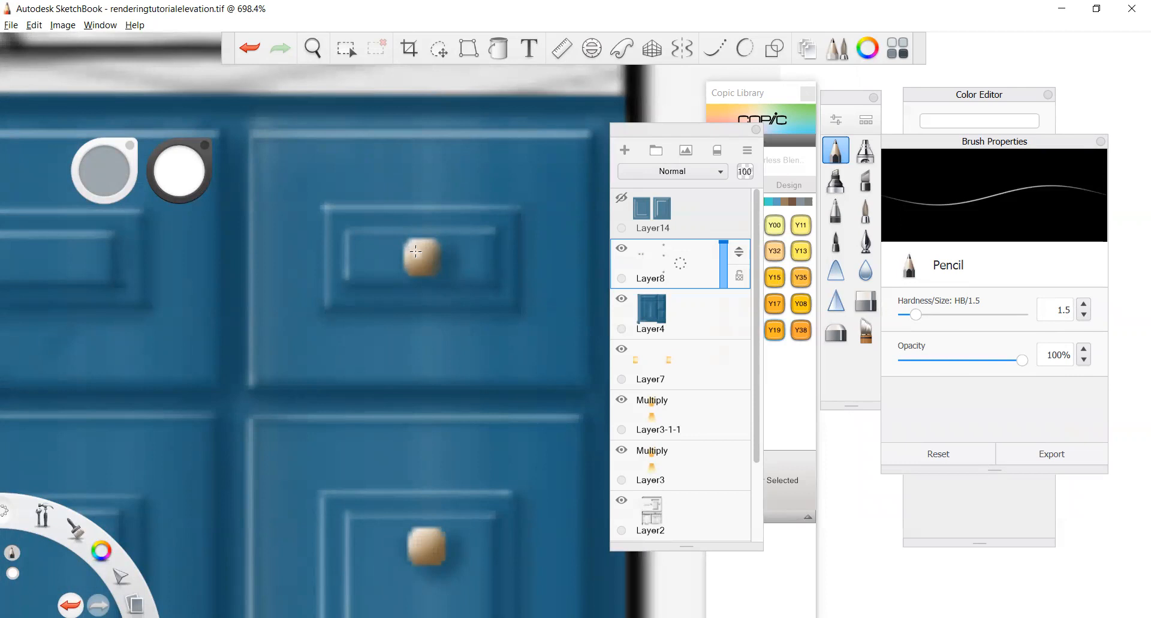
pyautogui.hotkey('ctrl', 'z')
pyautogui.click(416, 249)
pyautogui.scroll(-5, 467, 270)
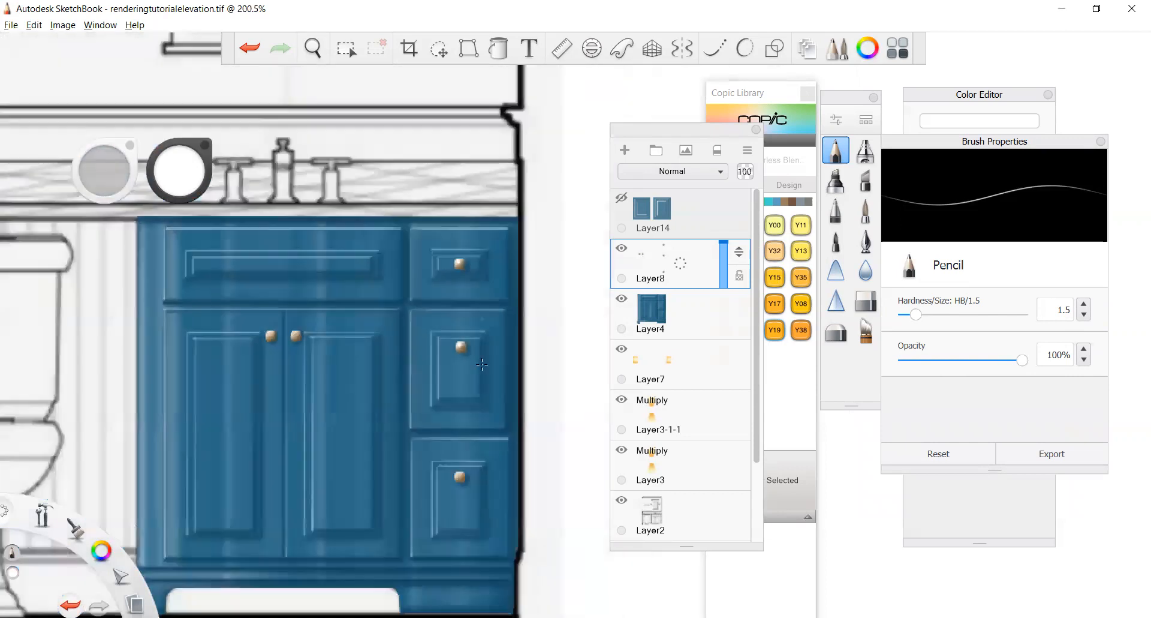
# Add white Pencil highlights to the lower drawer knobs and both door knobs, and check the vanity within the full elevation
pyautogui.scroll(3, 477, 492)
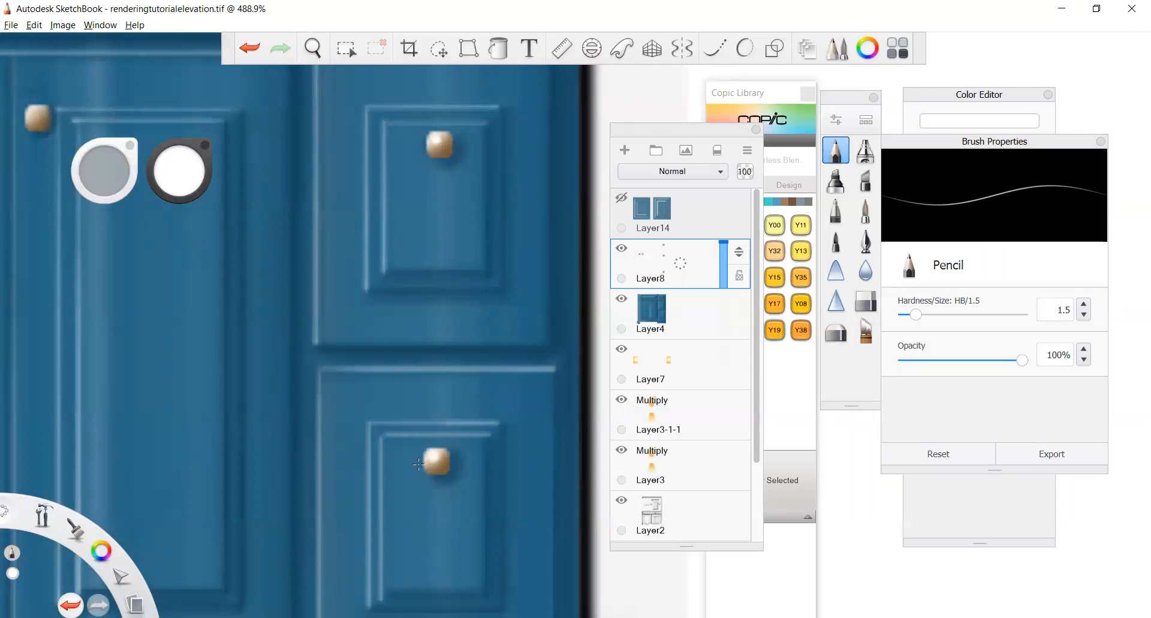
pyautogui.scroll(-5, 418, 464)
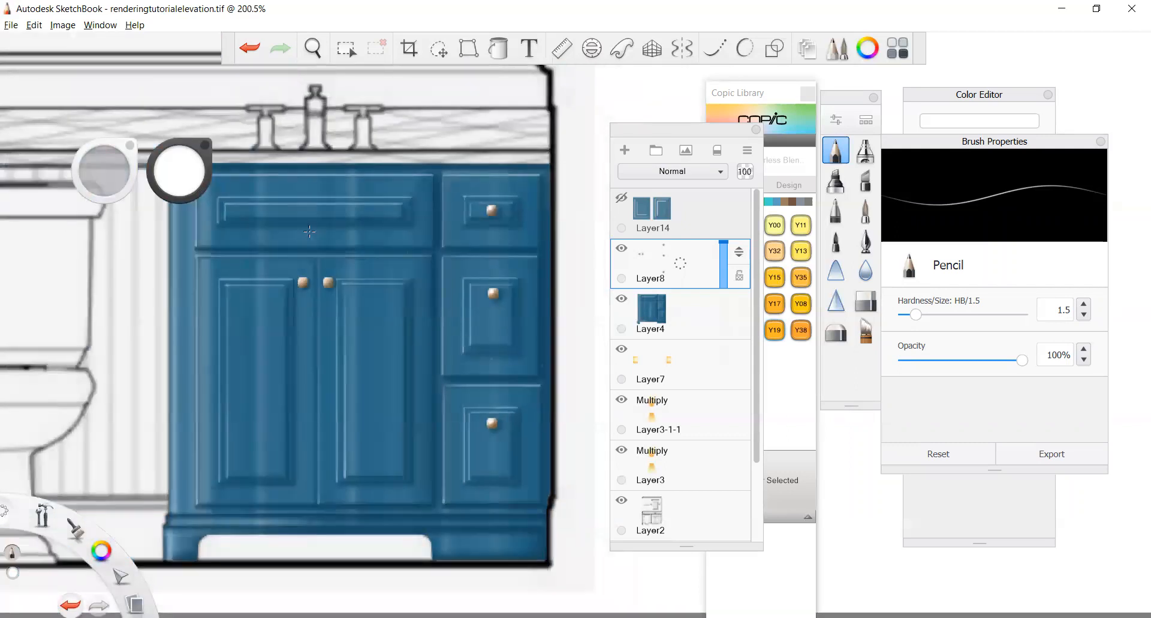
pyautogui.scroll(3, 310, 232)
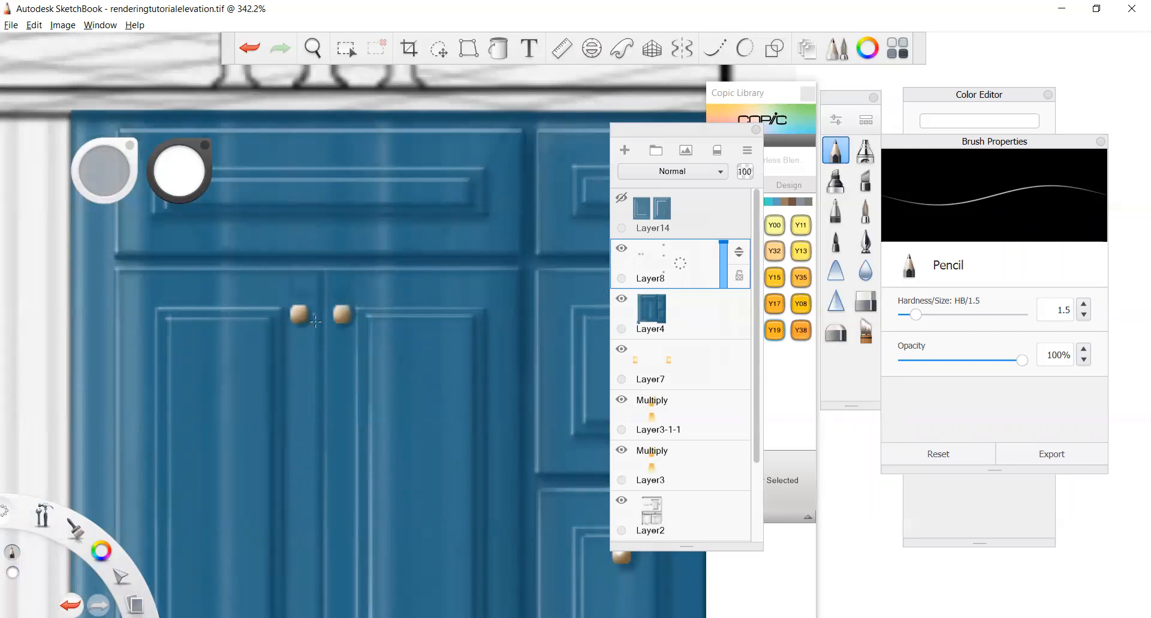
pyautogui.scroll(2, 316, 321)
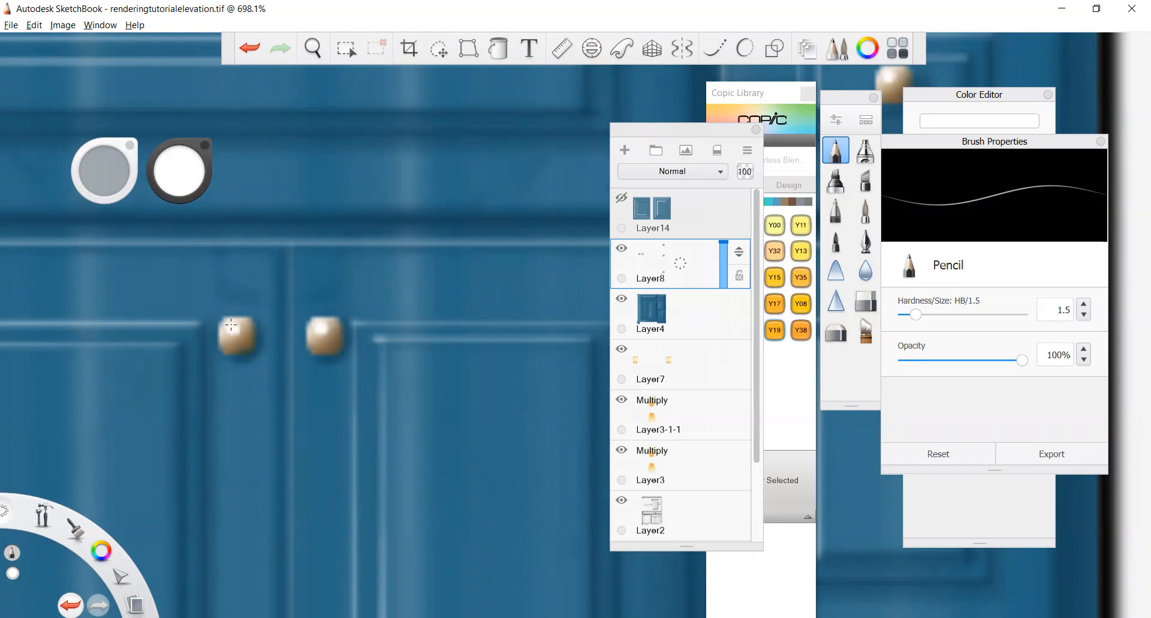
pyautogui.scroll(-7, 322, 256)
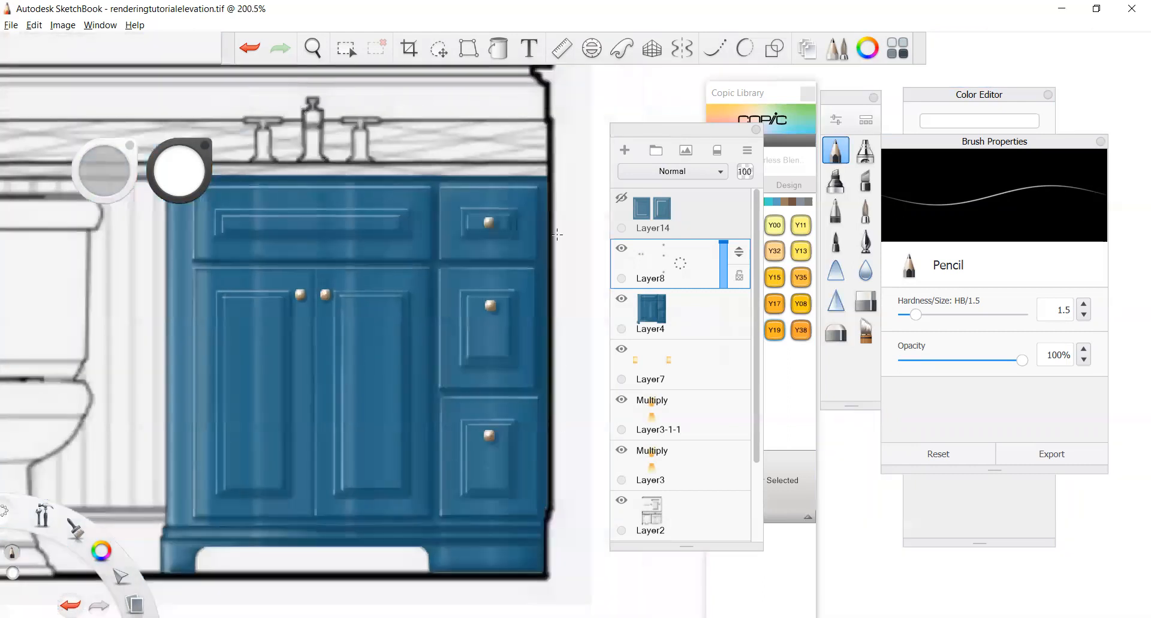
pyautogui.scroll(-1, 537, 423)
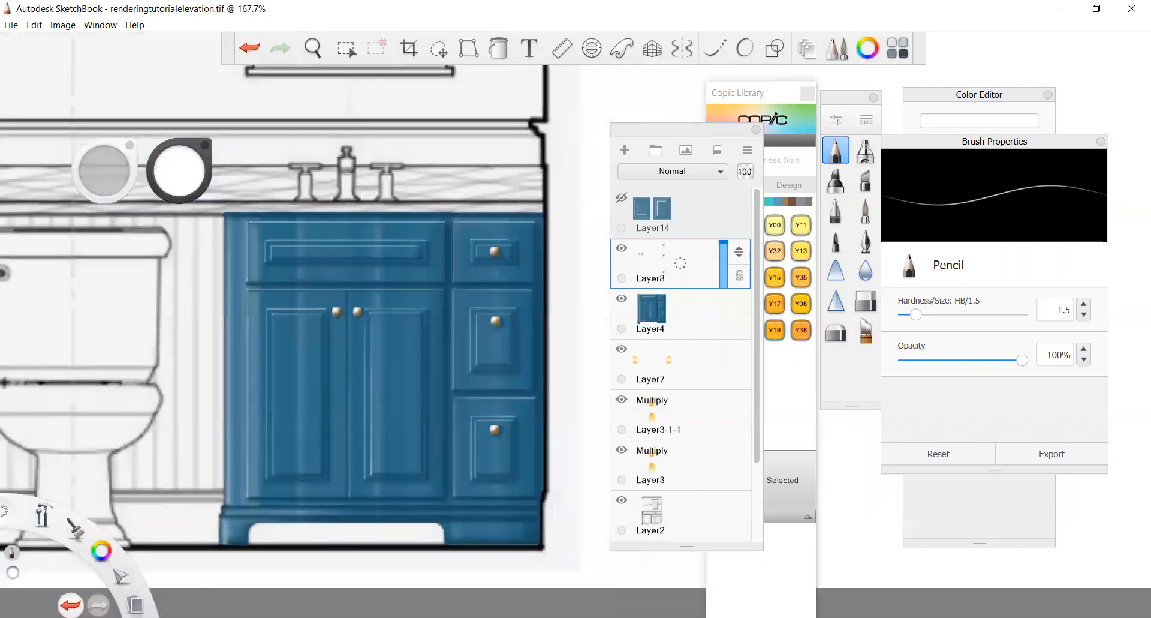
pyautogui.scroll(-1, 337, 309)
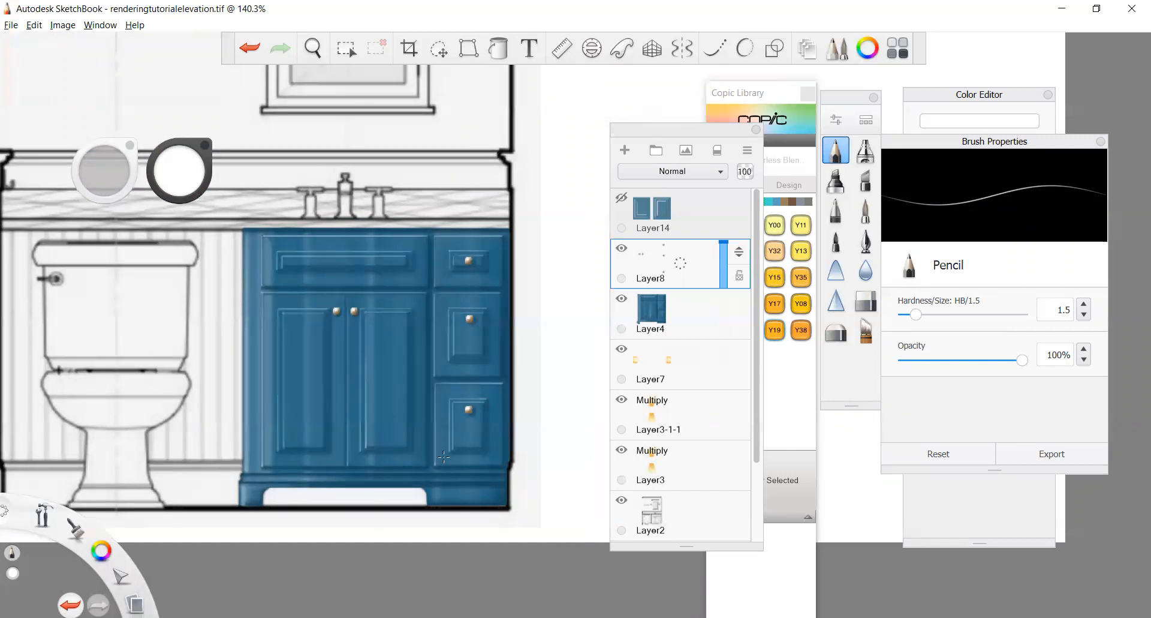
pyautogui.scroll(-2, 443, 457)
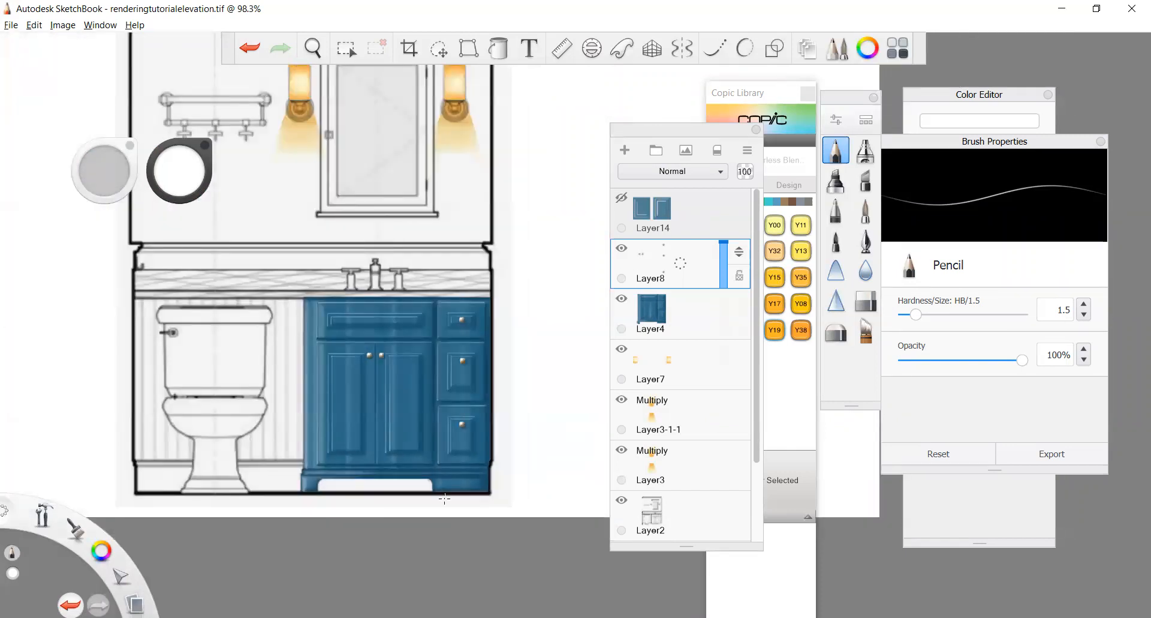
pyautogui.scroll(-1, 445, 498)
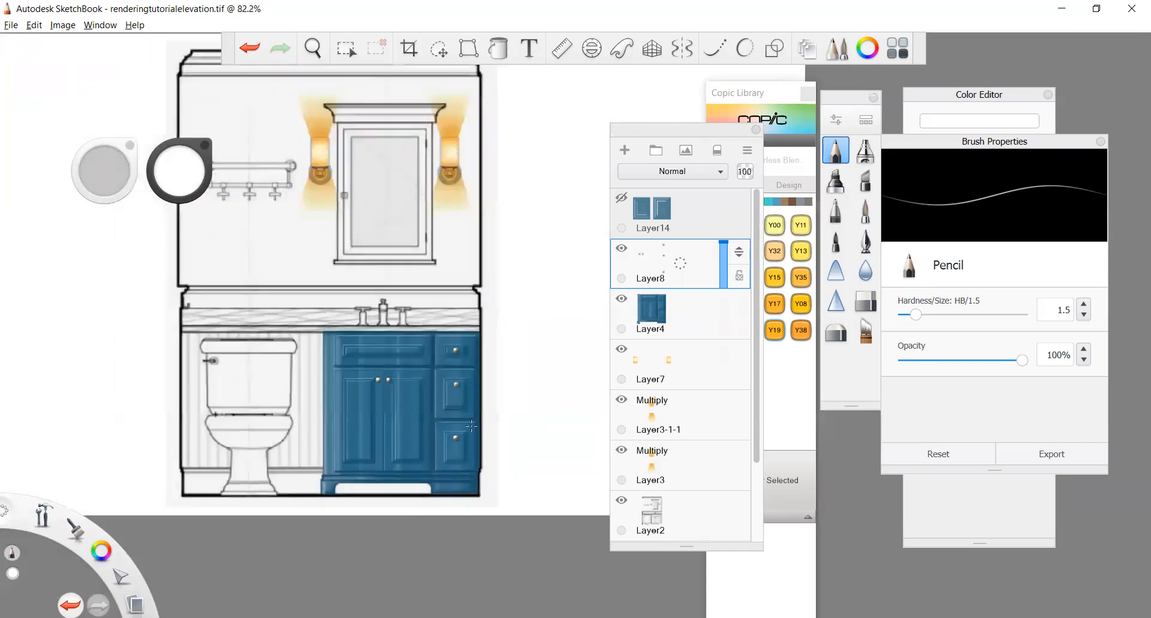